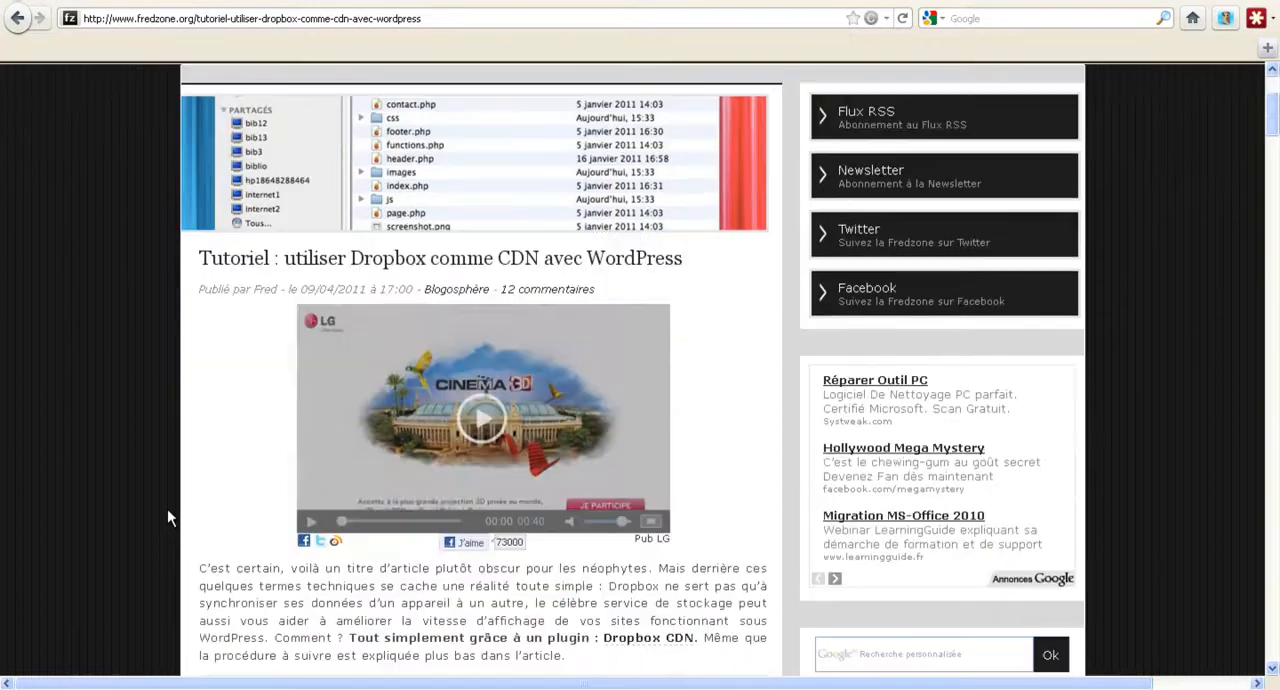
scroll(167, 517, down, 2)
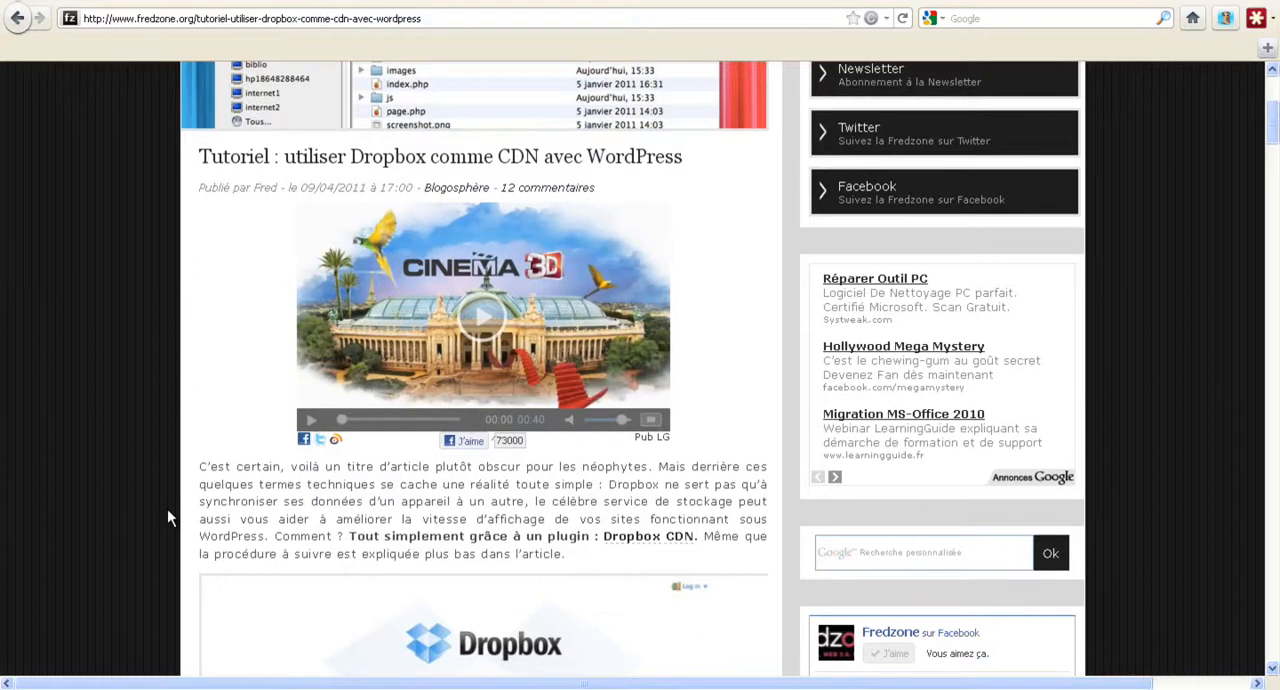
Read the Fredzone article on using Dropbox as a CDN with WordPress, including the CDN definition and the list of requirements.
scroll(168, 517, down, 6)
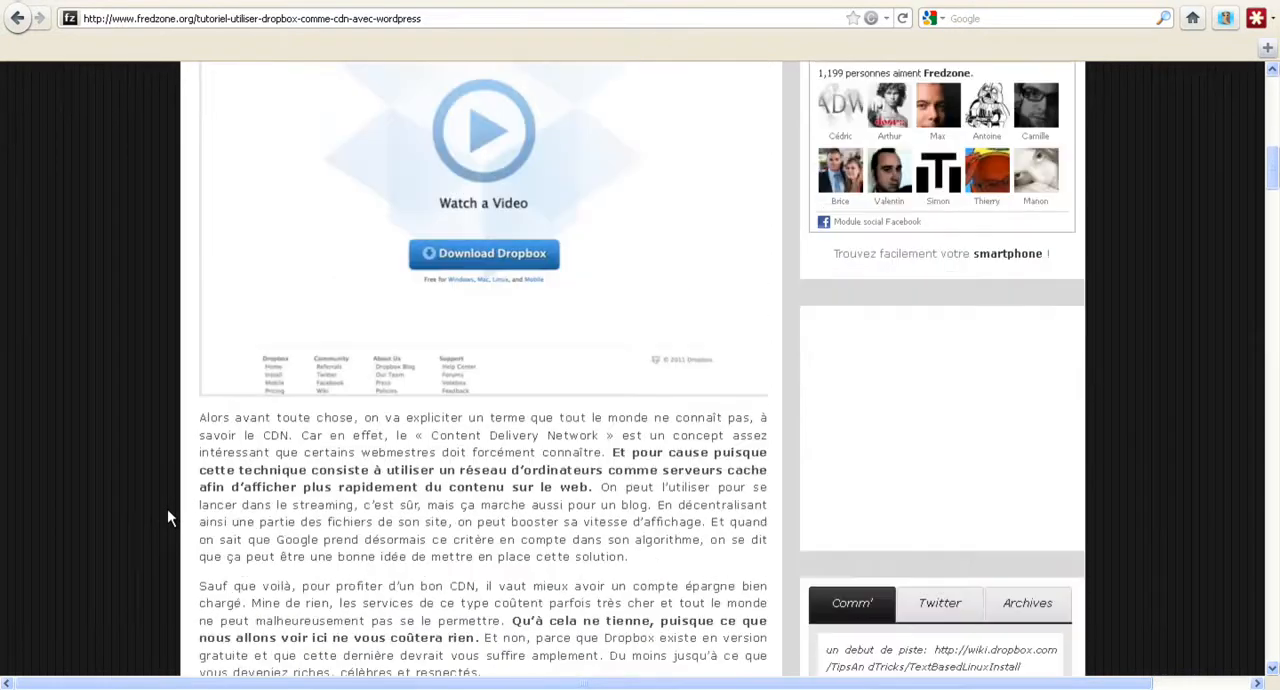
scroll(167, 517, down, 1)
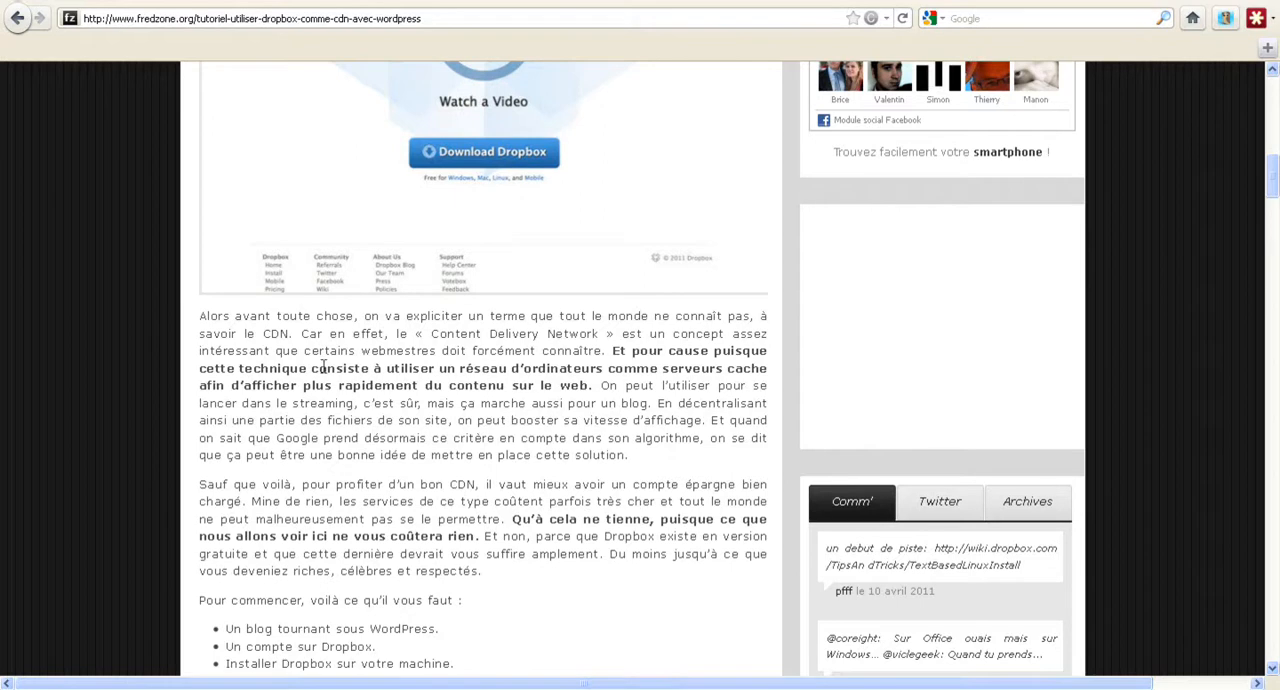
drag(313, 370, 600, 390)
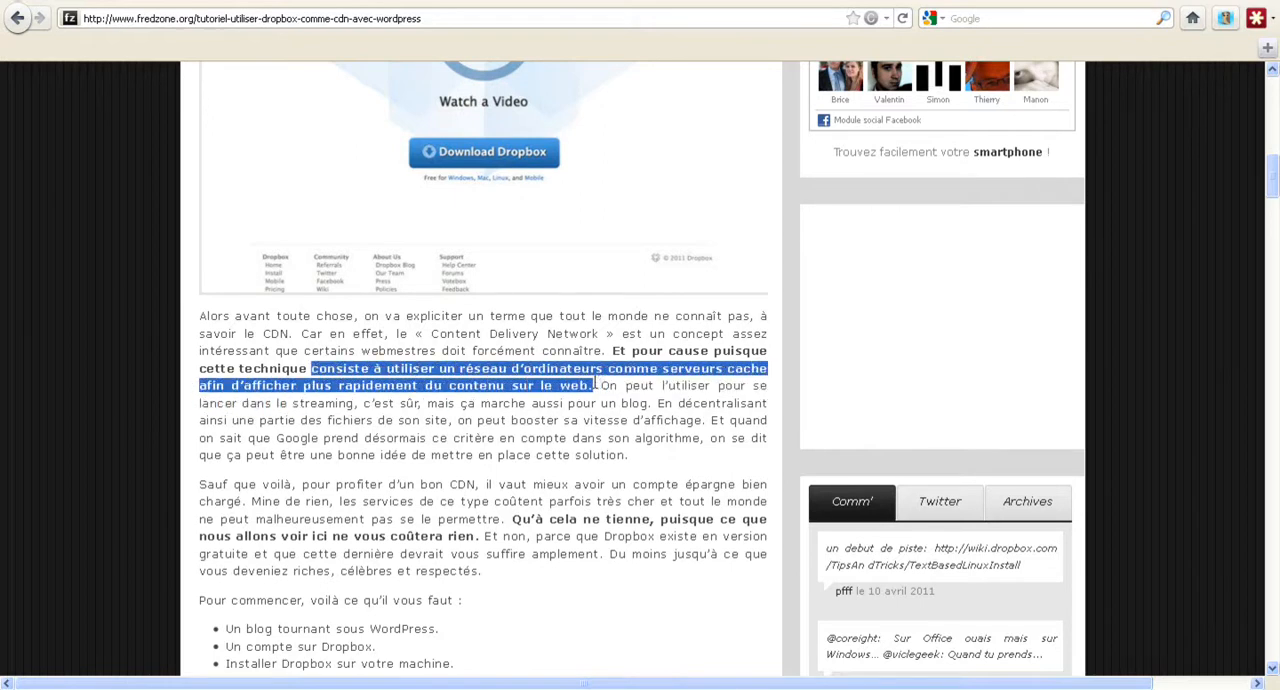
click(601, 391)
scroll(190, 472, down, 2)
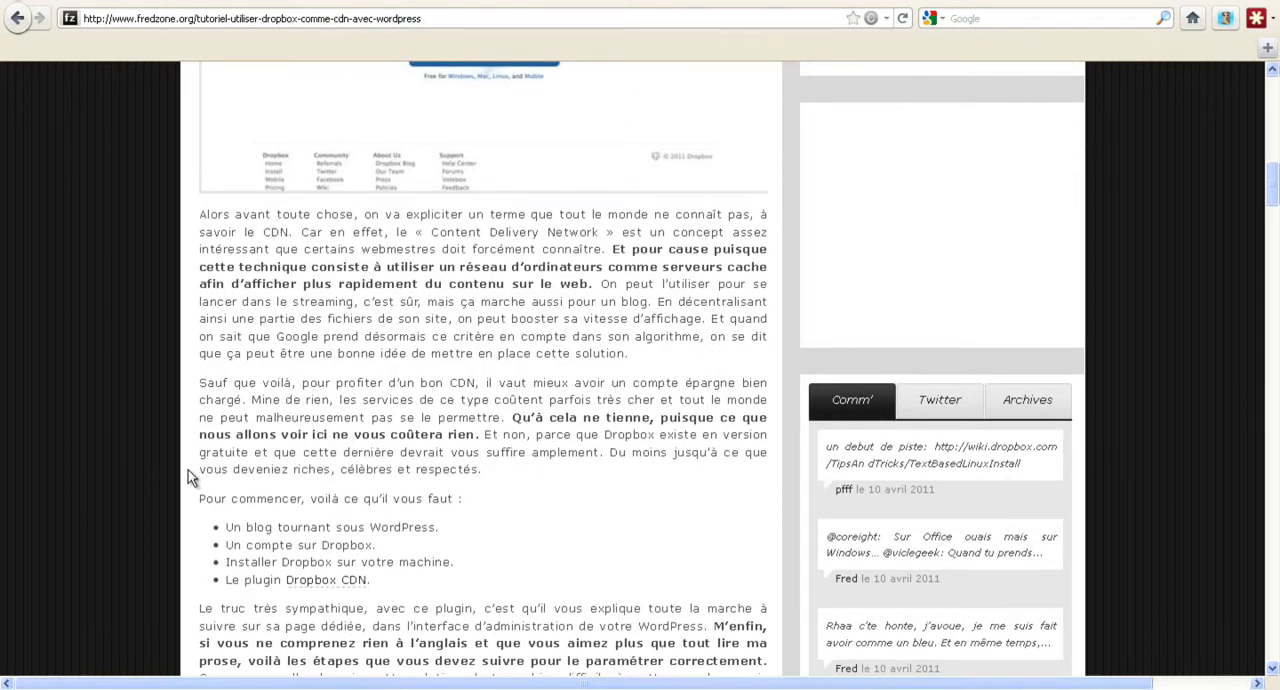
scroll(176, 458, up, 4)
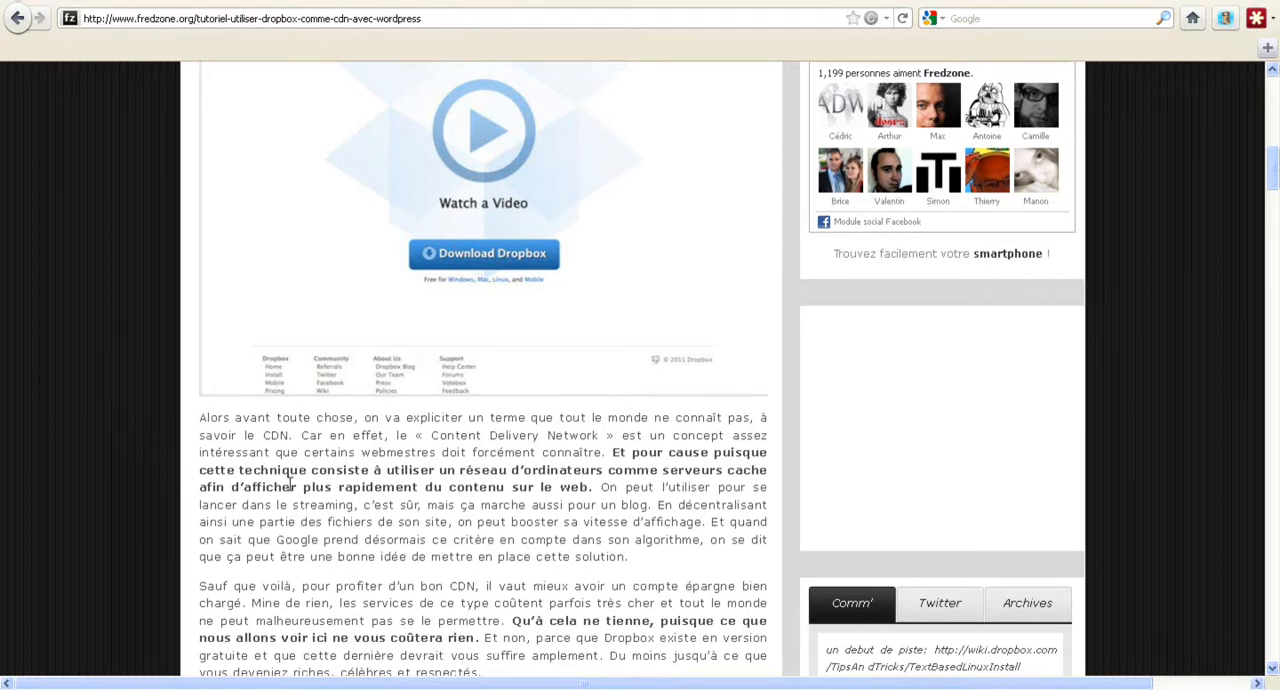
click(1140, 2)
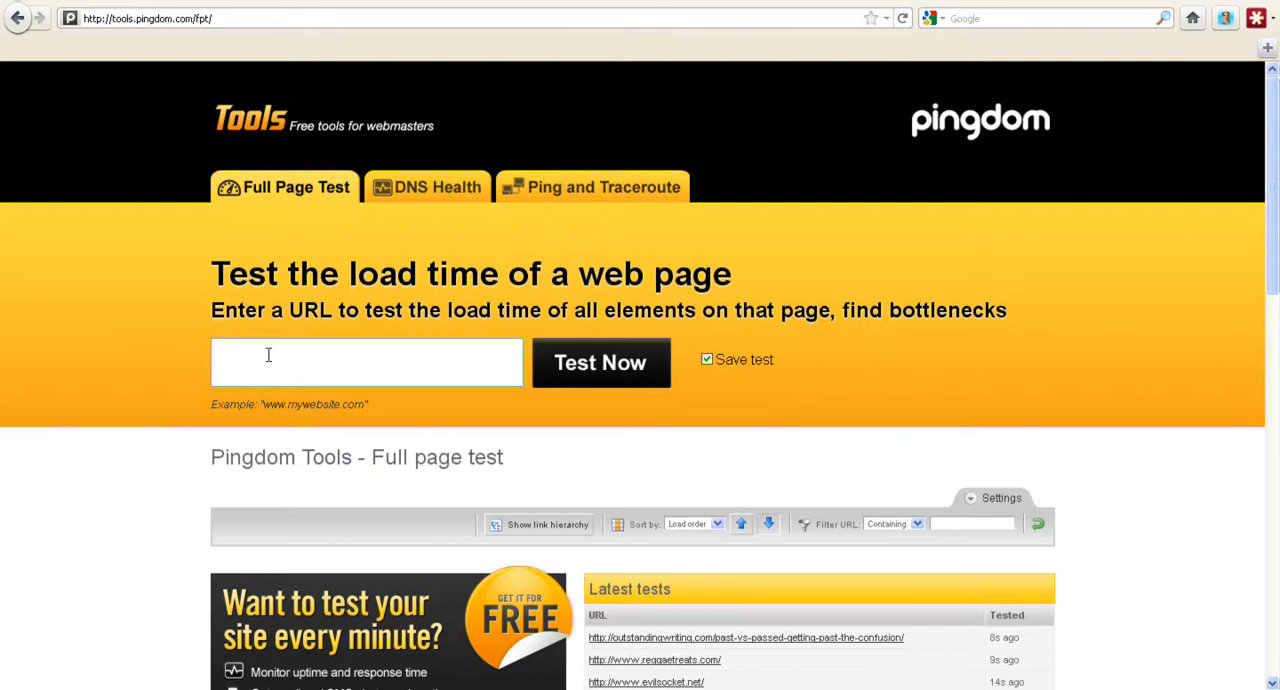
text(http://autourdututo.fr/)
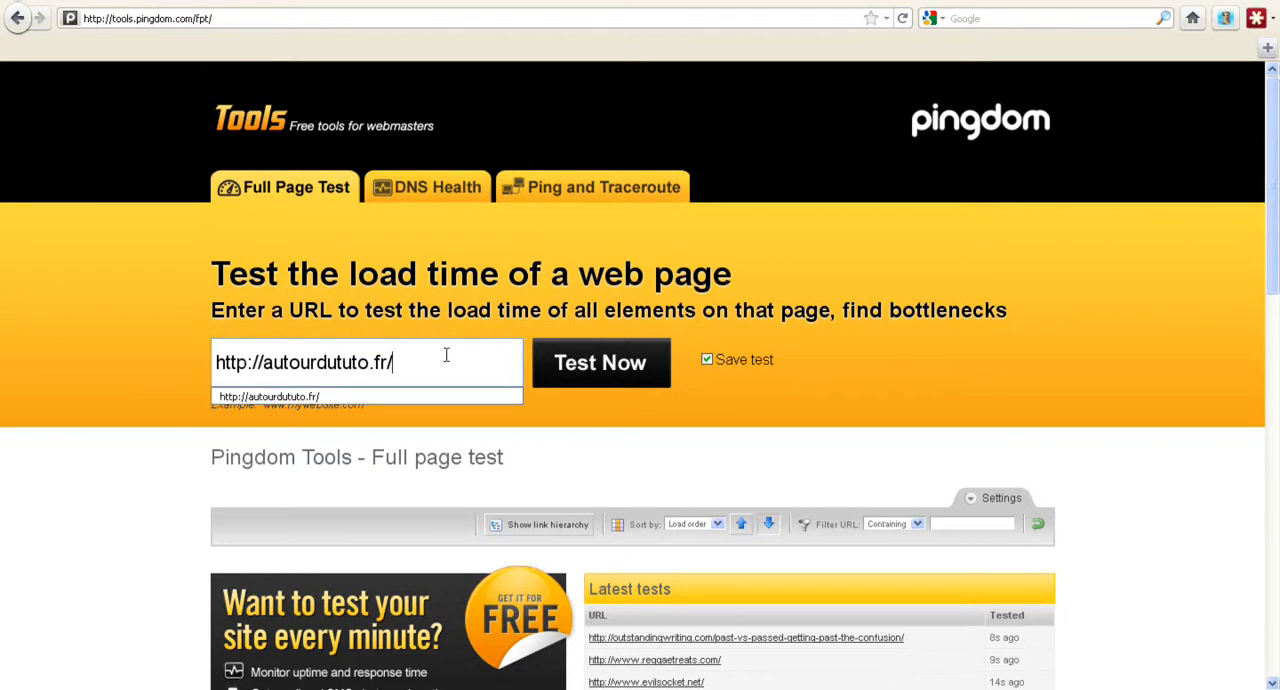
click(575, 366)
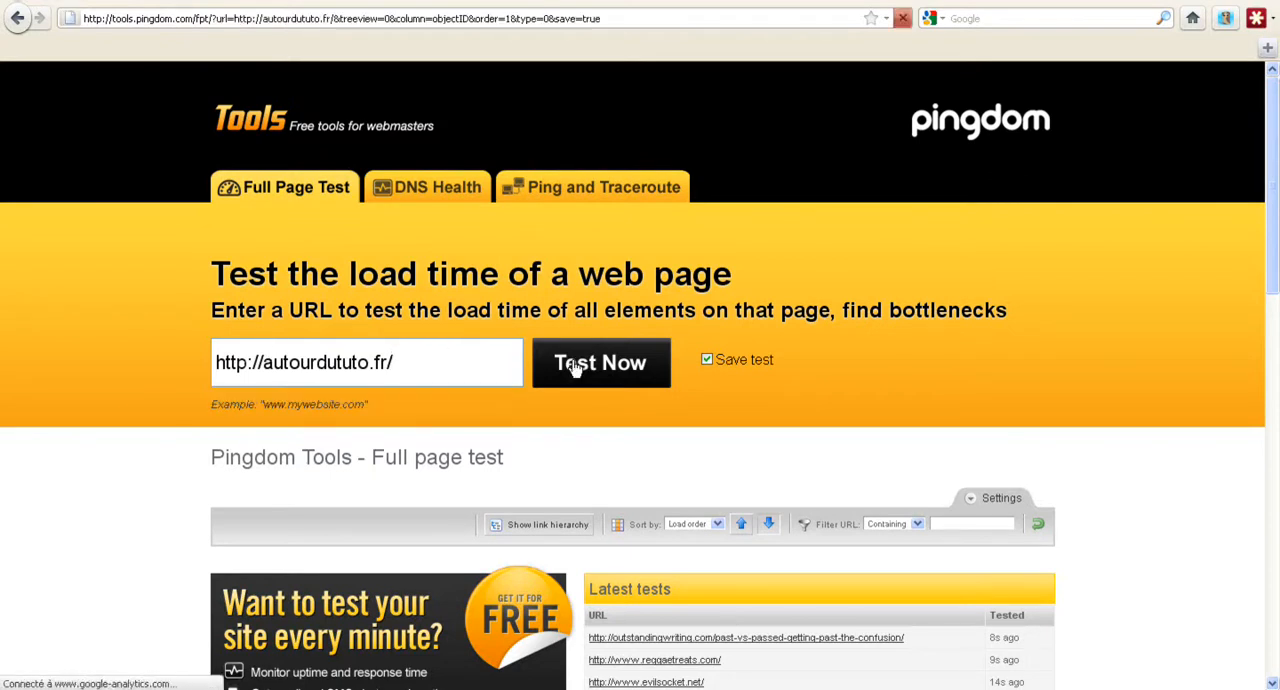
scroll(140, 510, down, 2)
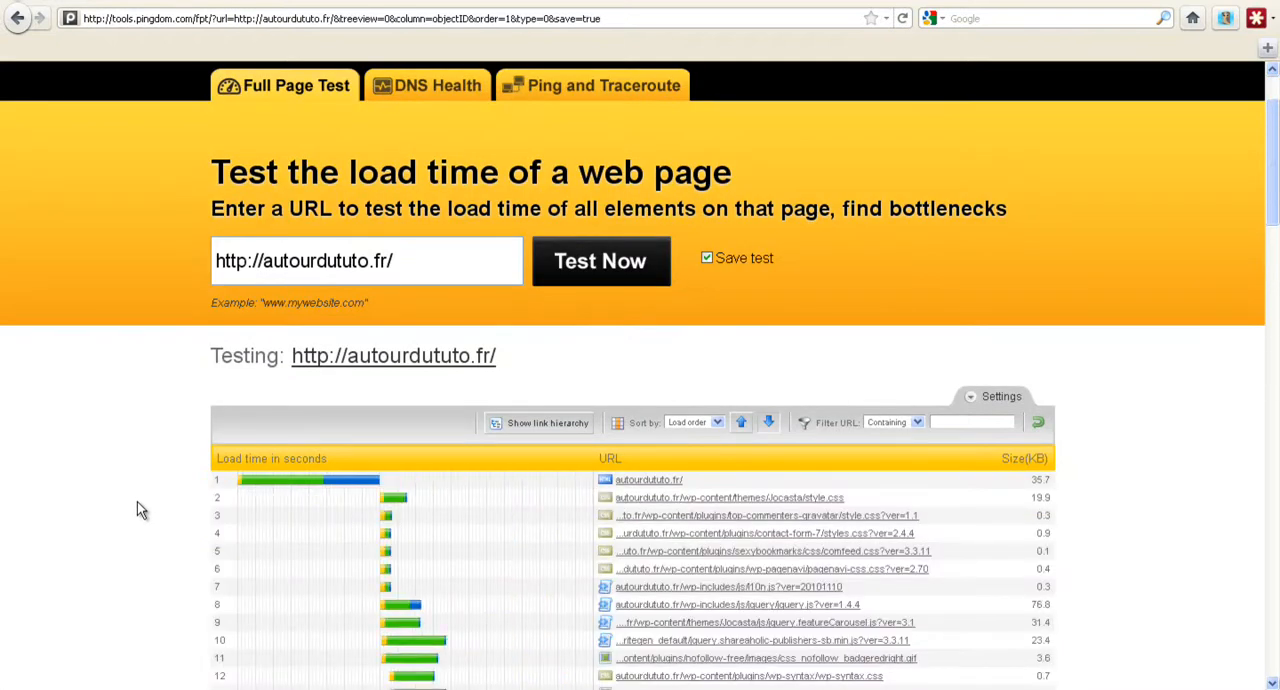
scroll(140, 510, down, 9)
scroll(140, 510, down, 6)
scroll(140, 520, down, 1)
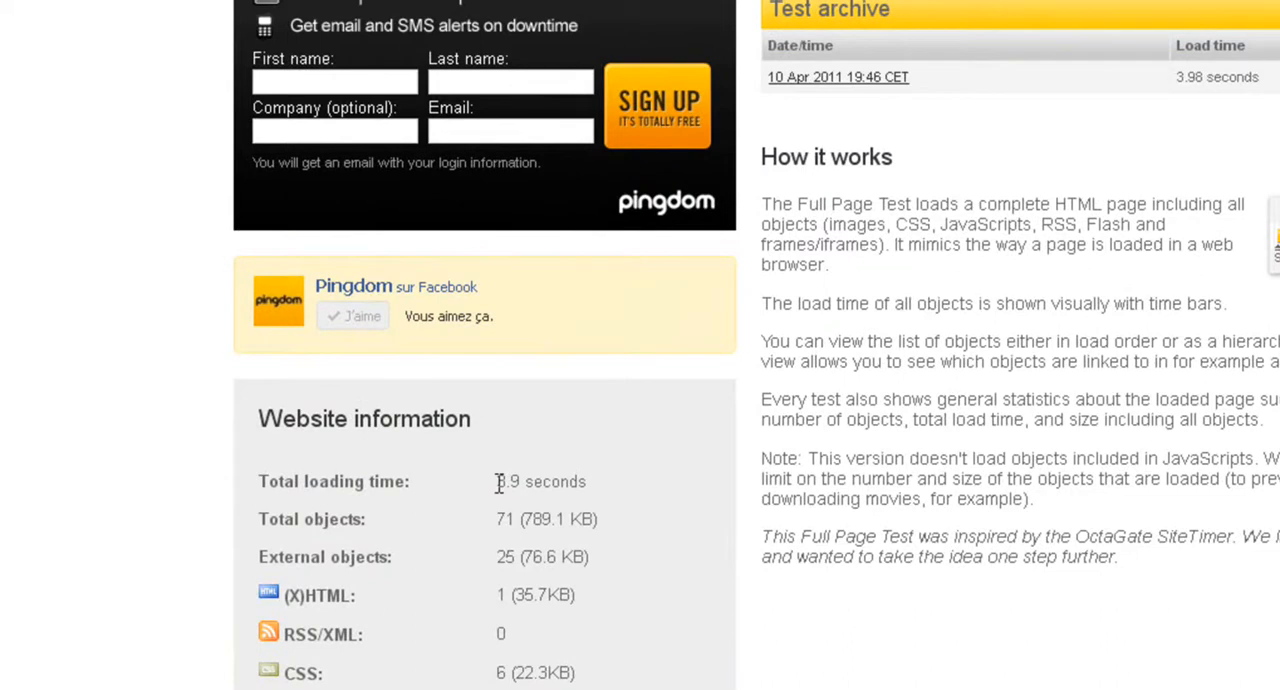
scroll(236, 453, down, 1)
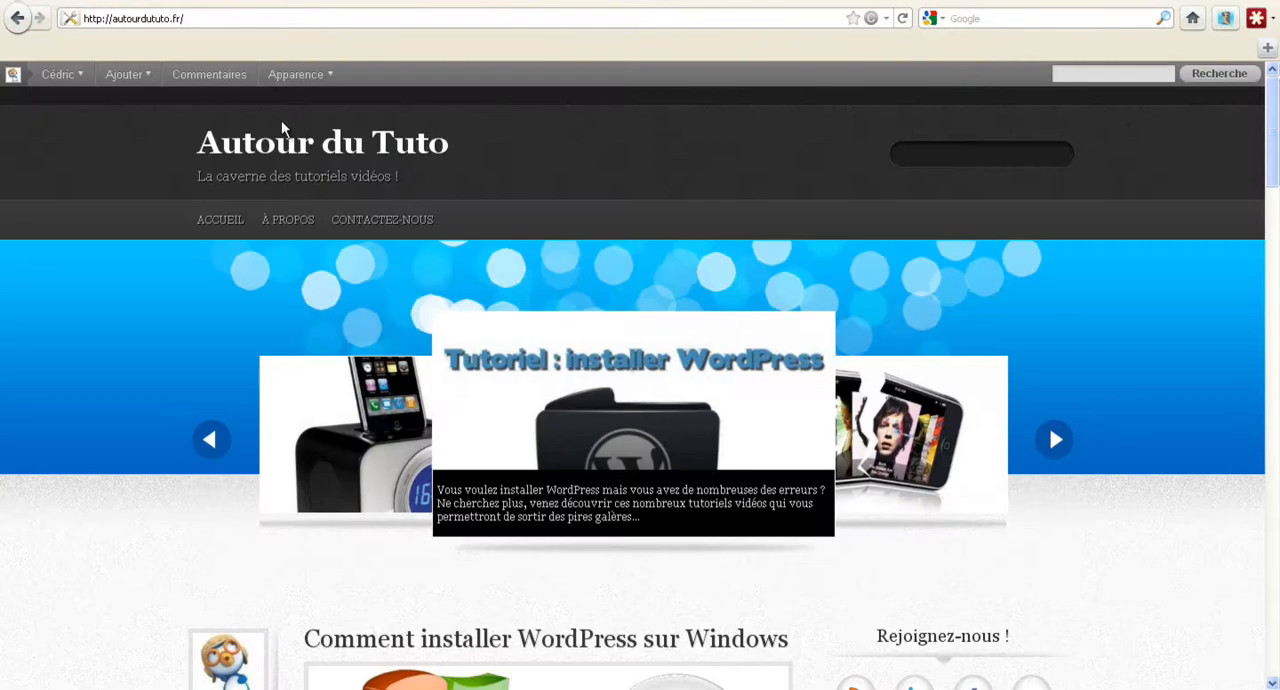
Open the WordPress dashboard of the Autour du Tuto site and go to the page for adding new extensions.
mouse_move(52, 76)
click(56, 127)
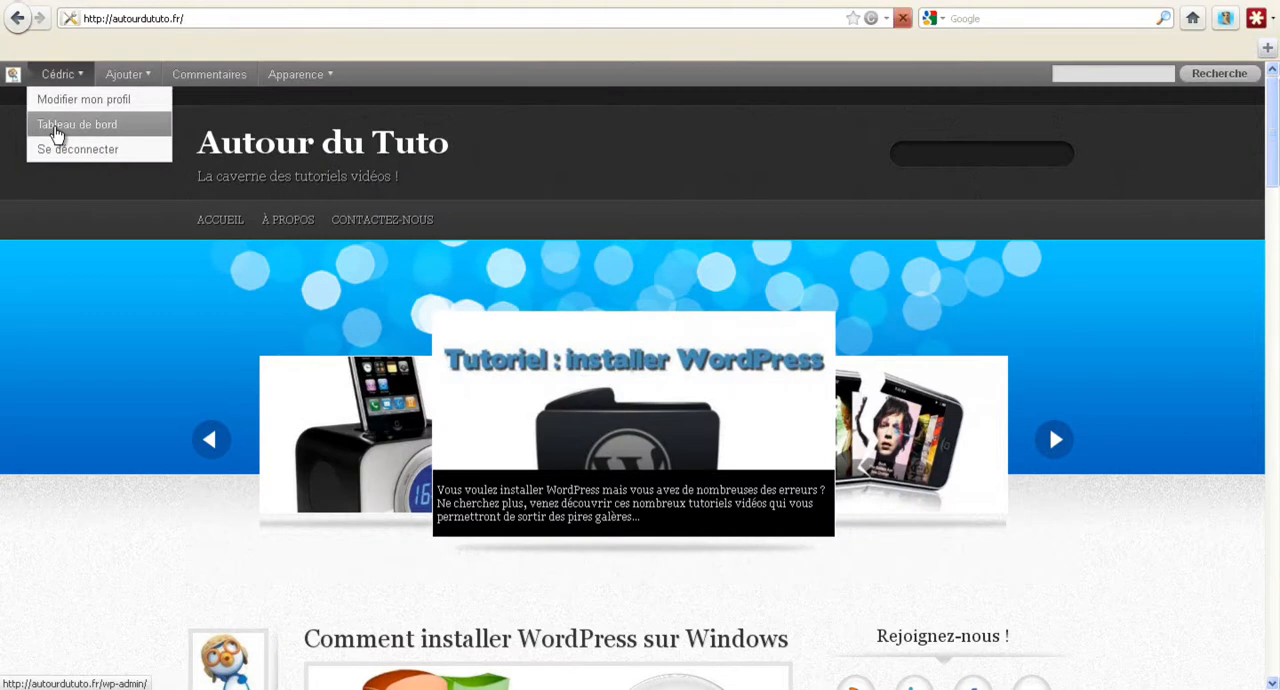
scroll(120, 286, down, 5)
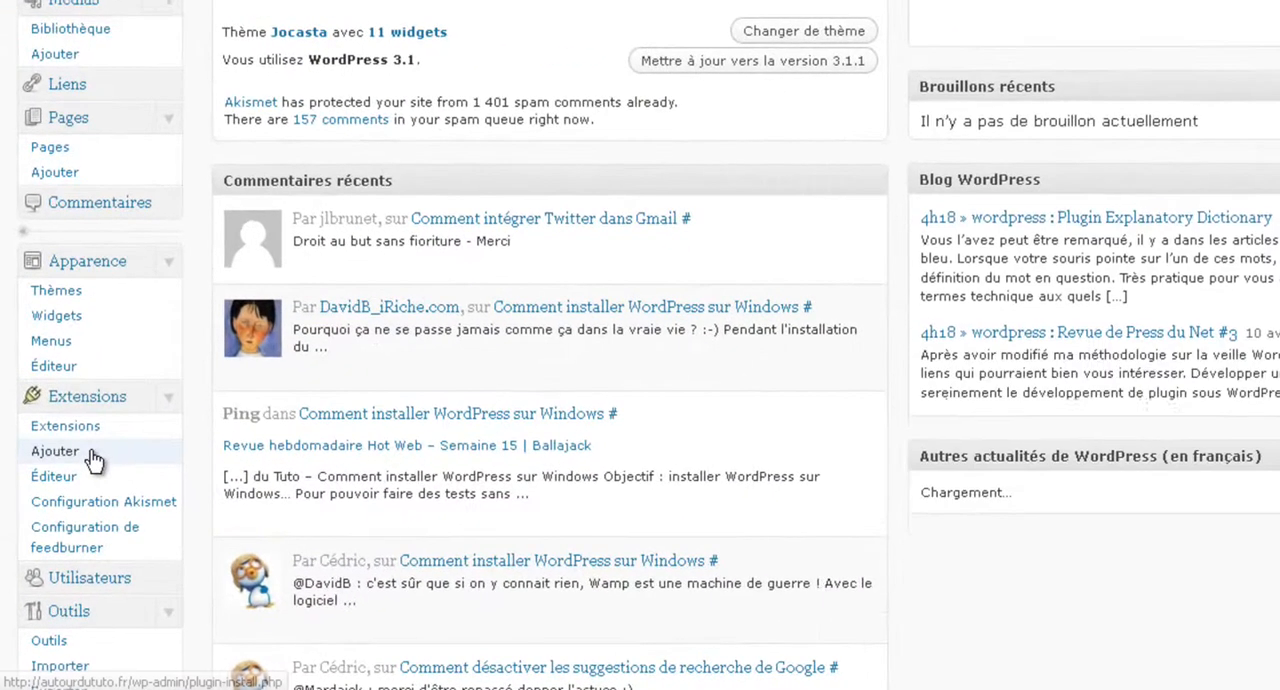
click(92, 458)
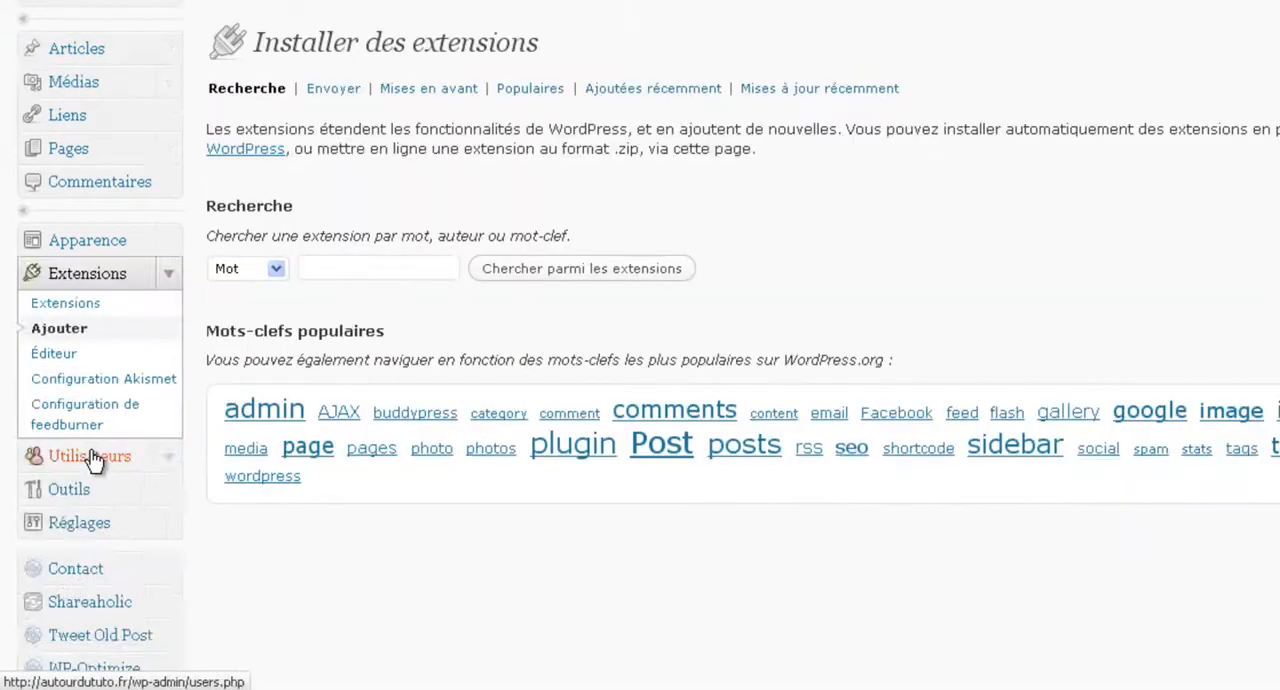
Search the WordPress extensions for "DropBox CDN".
click(337, 258)
text(drop)
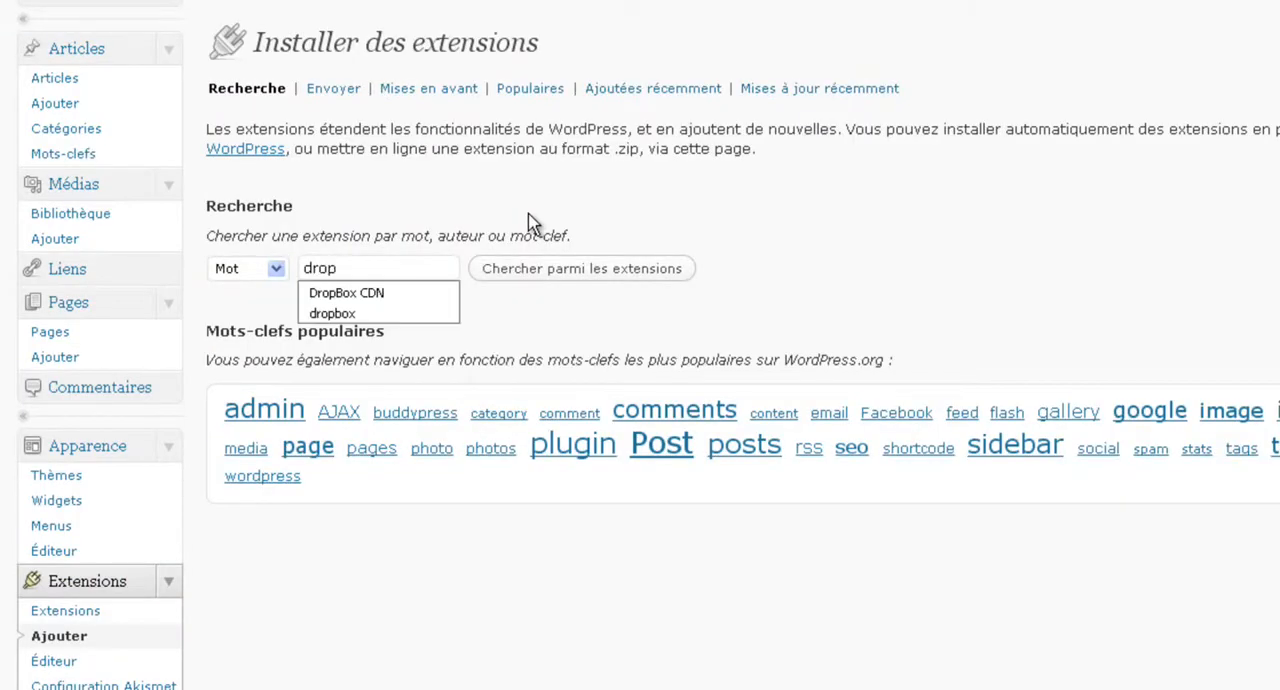
click(337, 295)
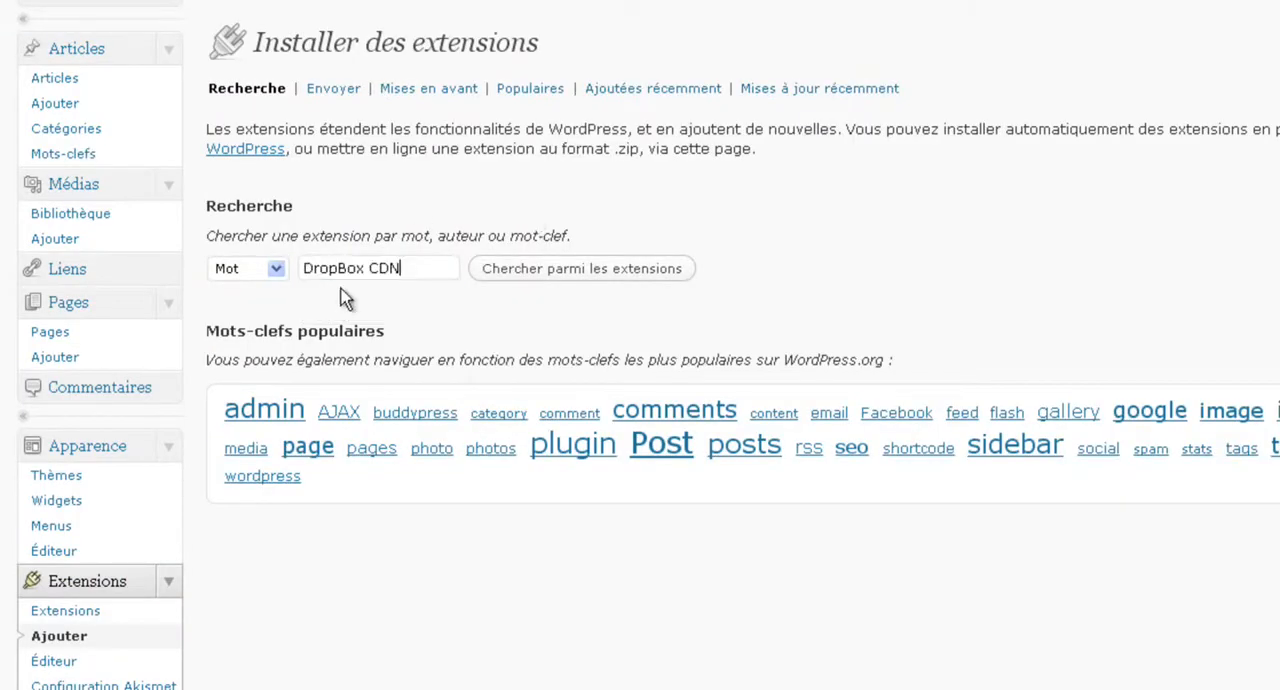
click(548, 272)
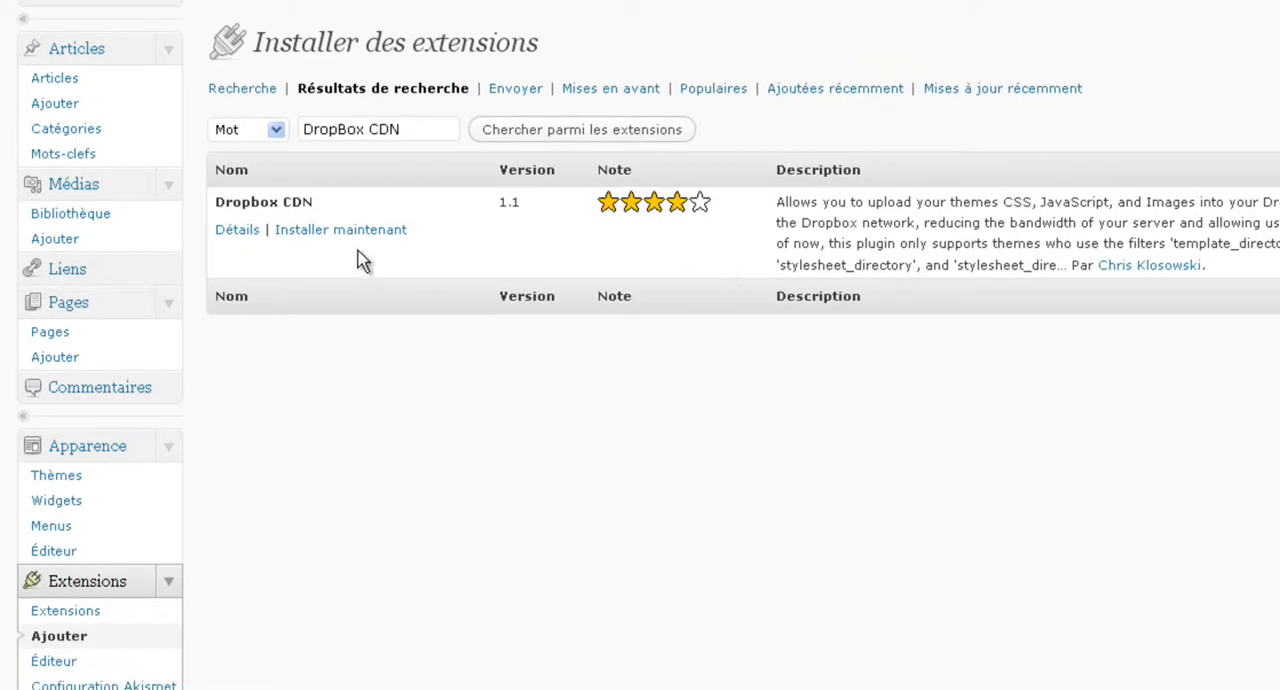
Install the Dropbox CDN extension and activate it.
click(322, 231)
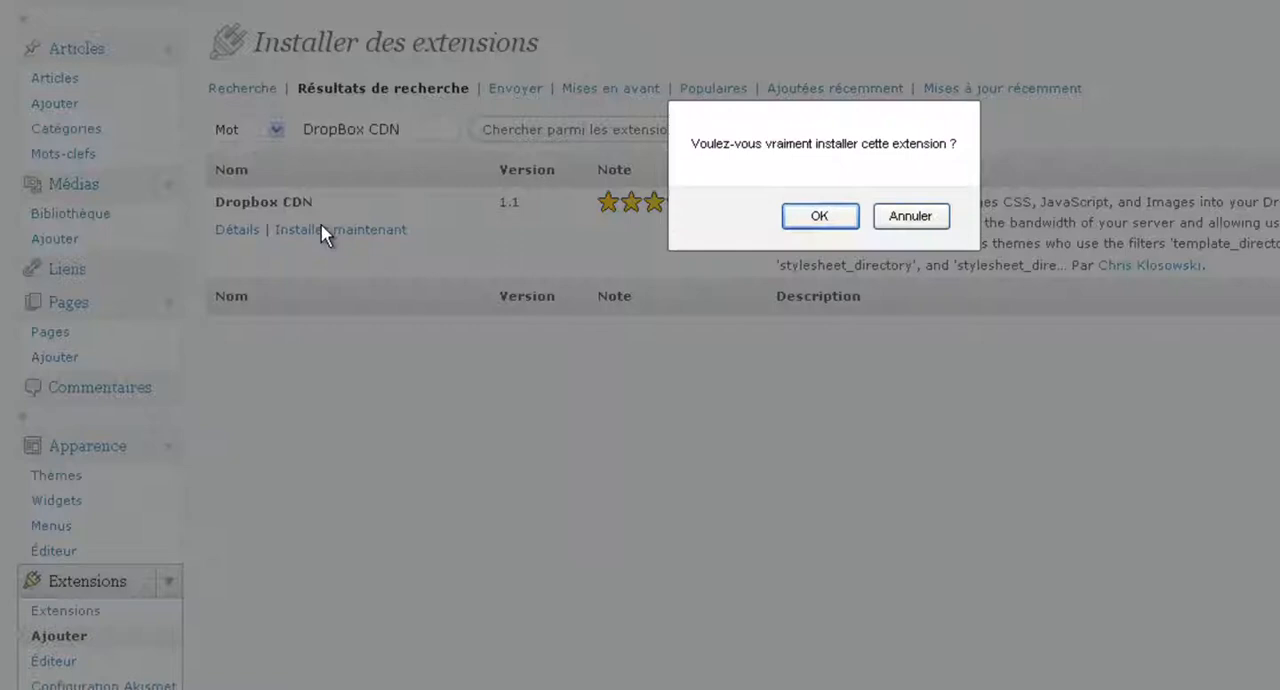
click(838, 222)
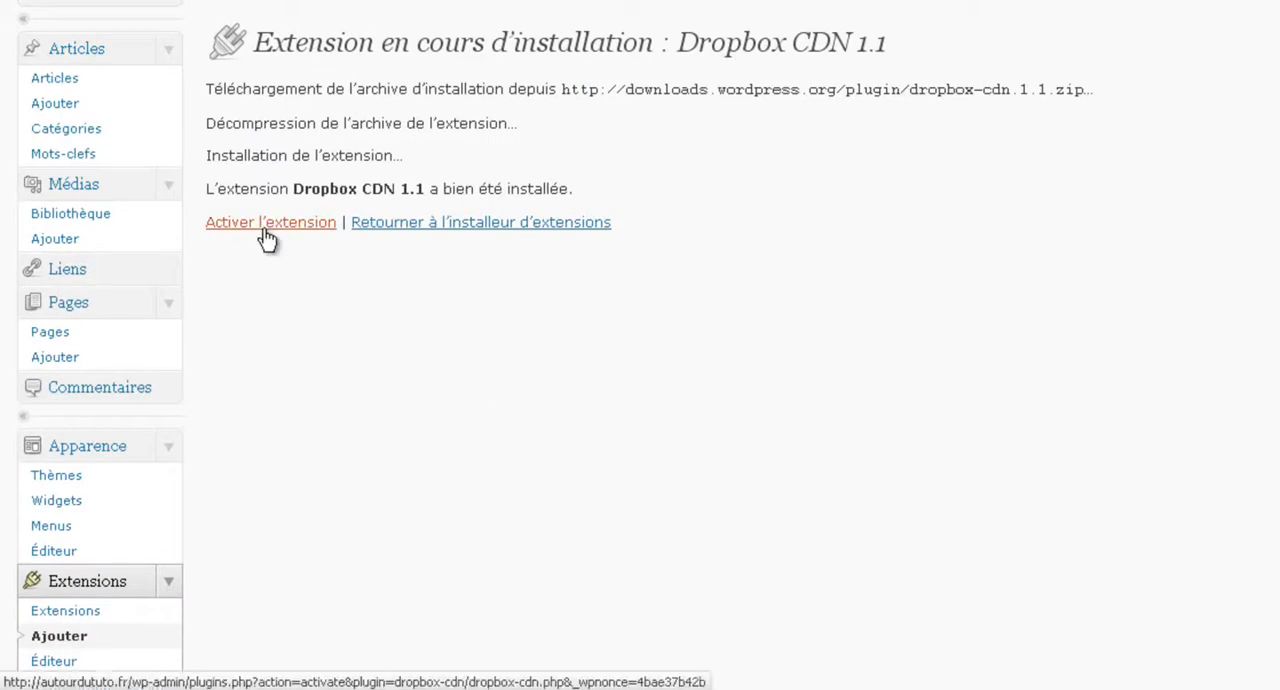
click(266, 232)
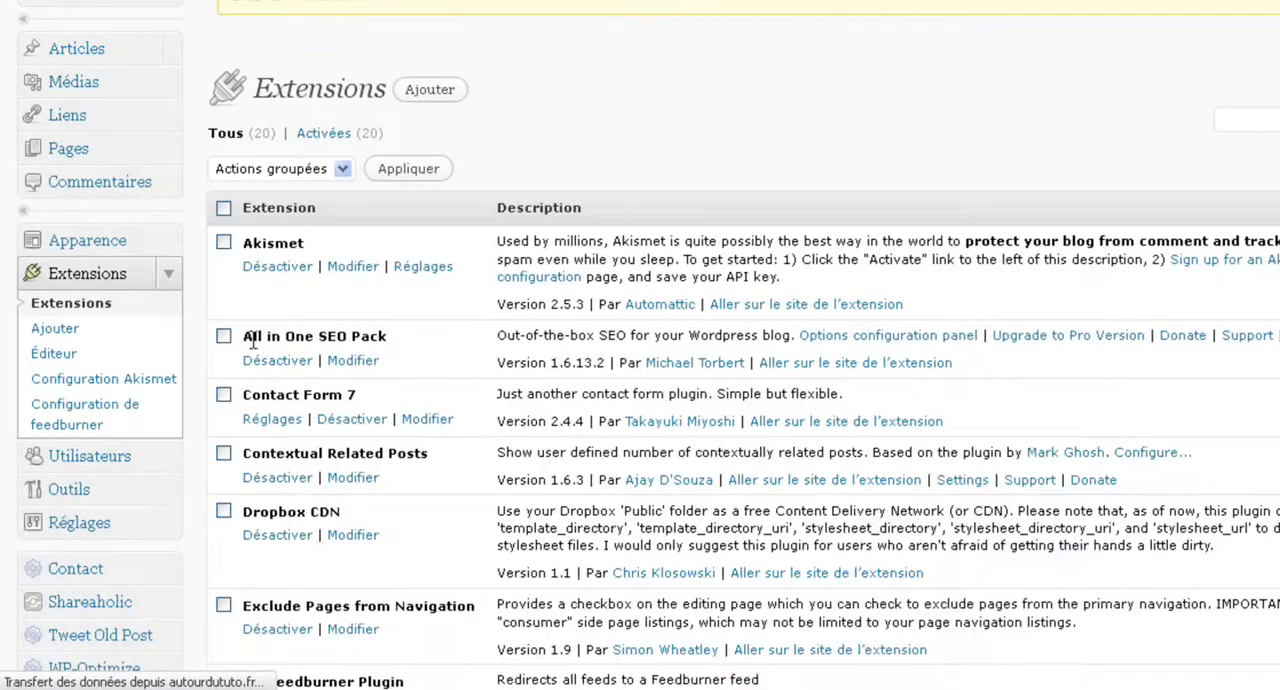
Open the Dropbox CDN settings and read through the setup steps for the public folder URL.
scroll(196, 381, down, 2)
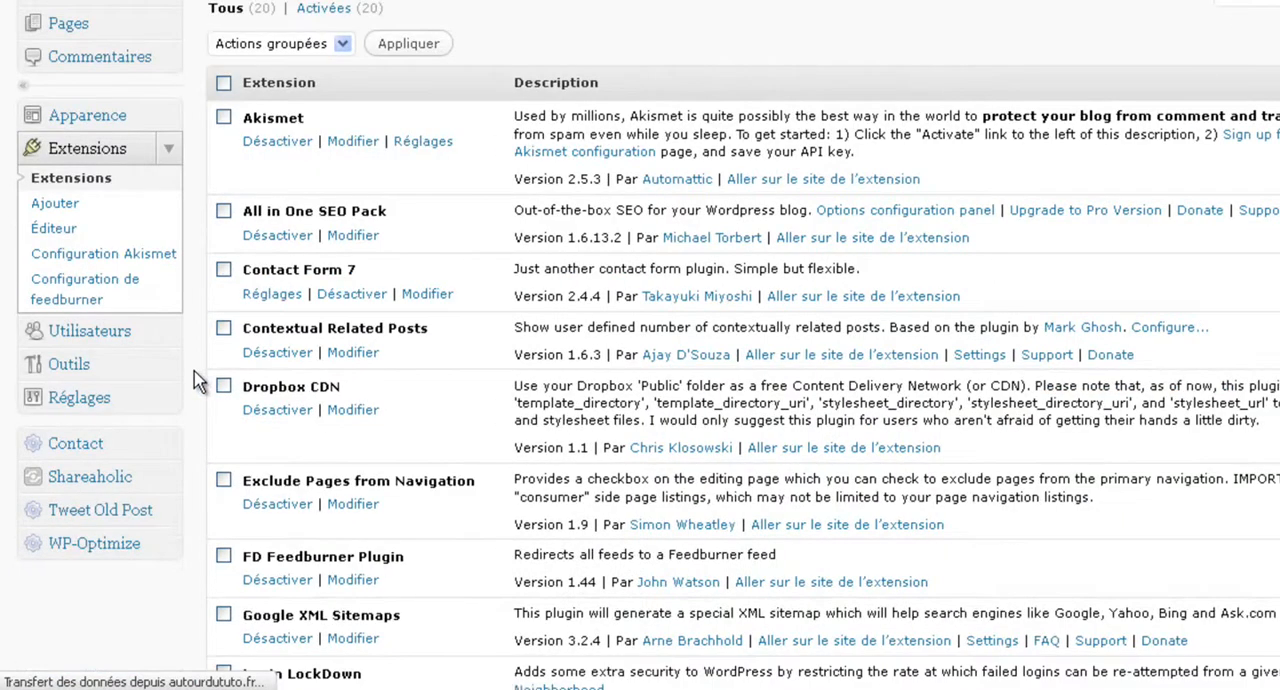
scroll(196, 381, down, 10)
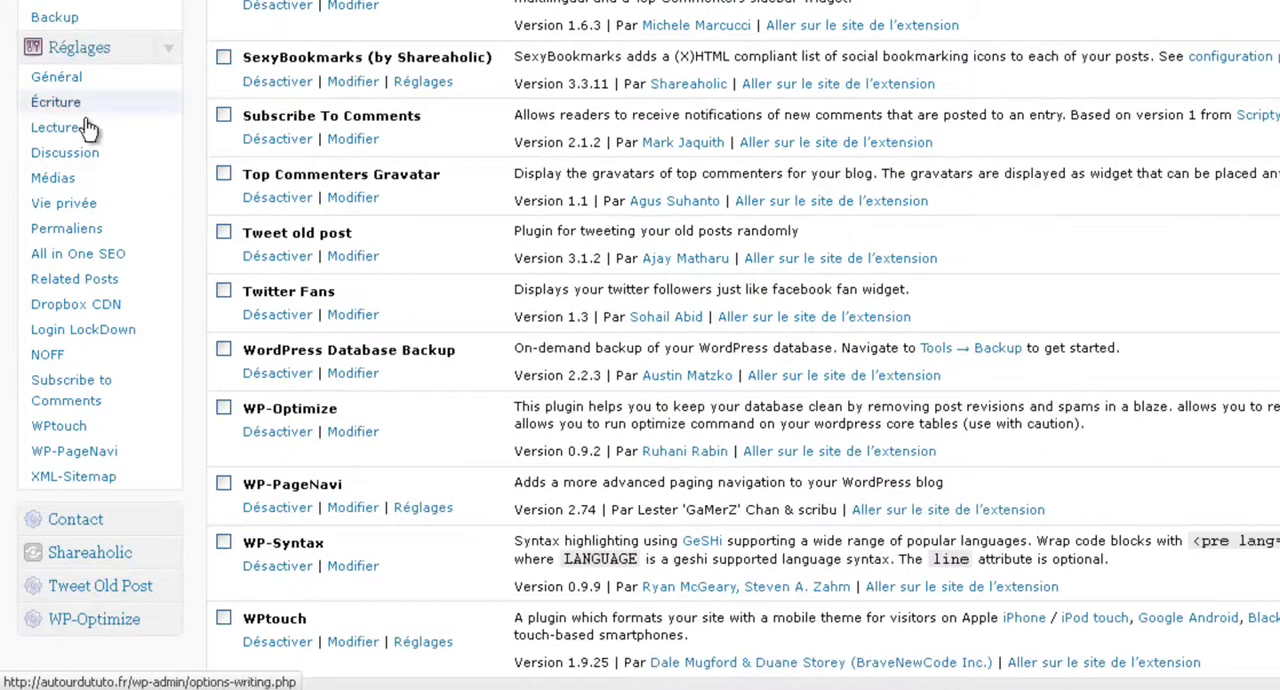
click(83, 316)
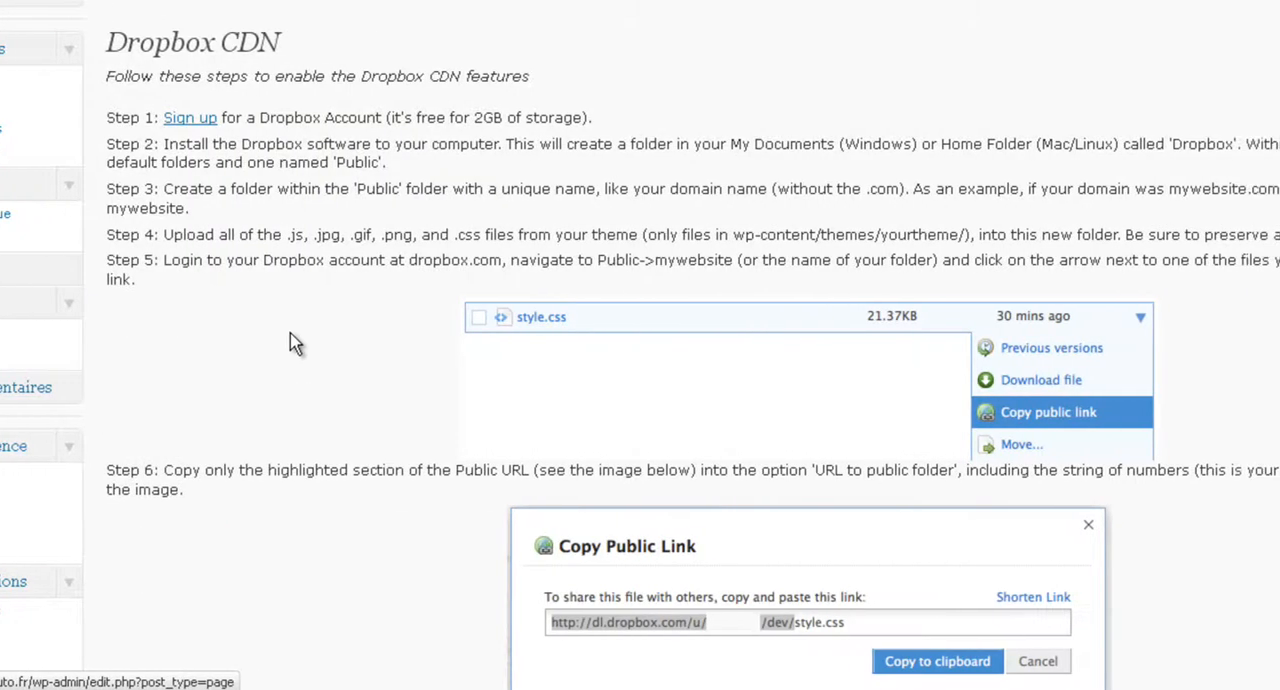
scroll(143, 332, down, 3)
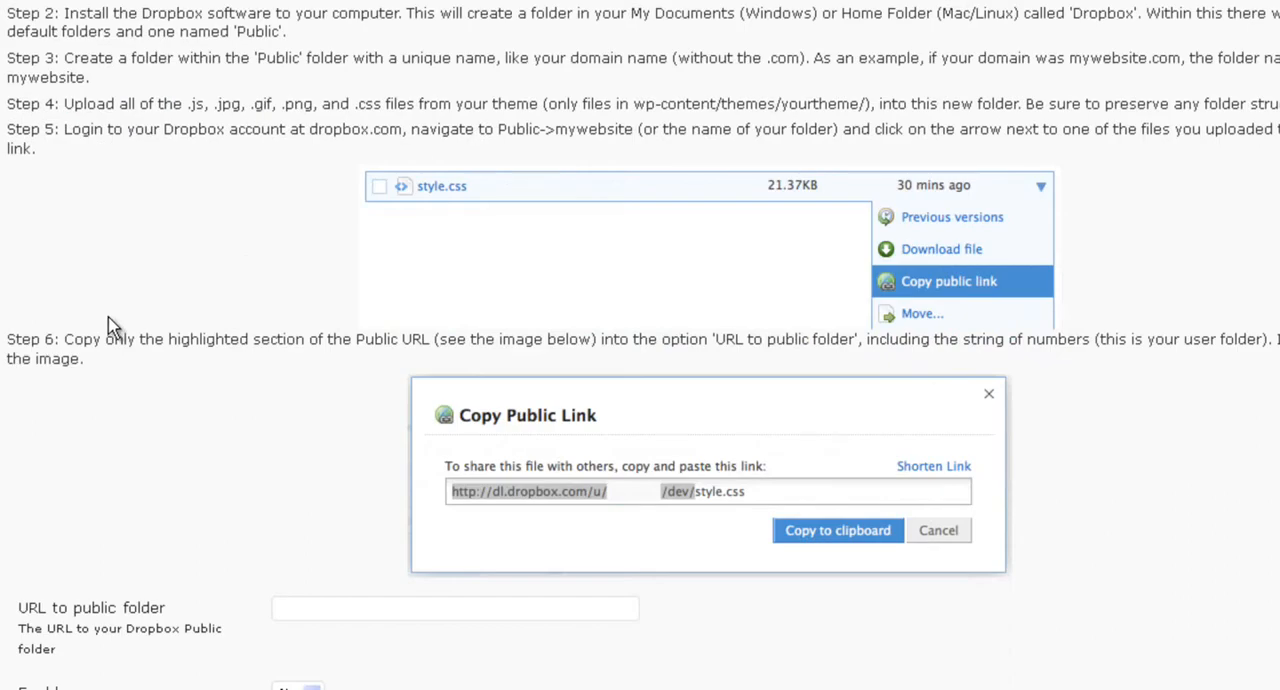
scroll(100, 300, up, 3)
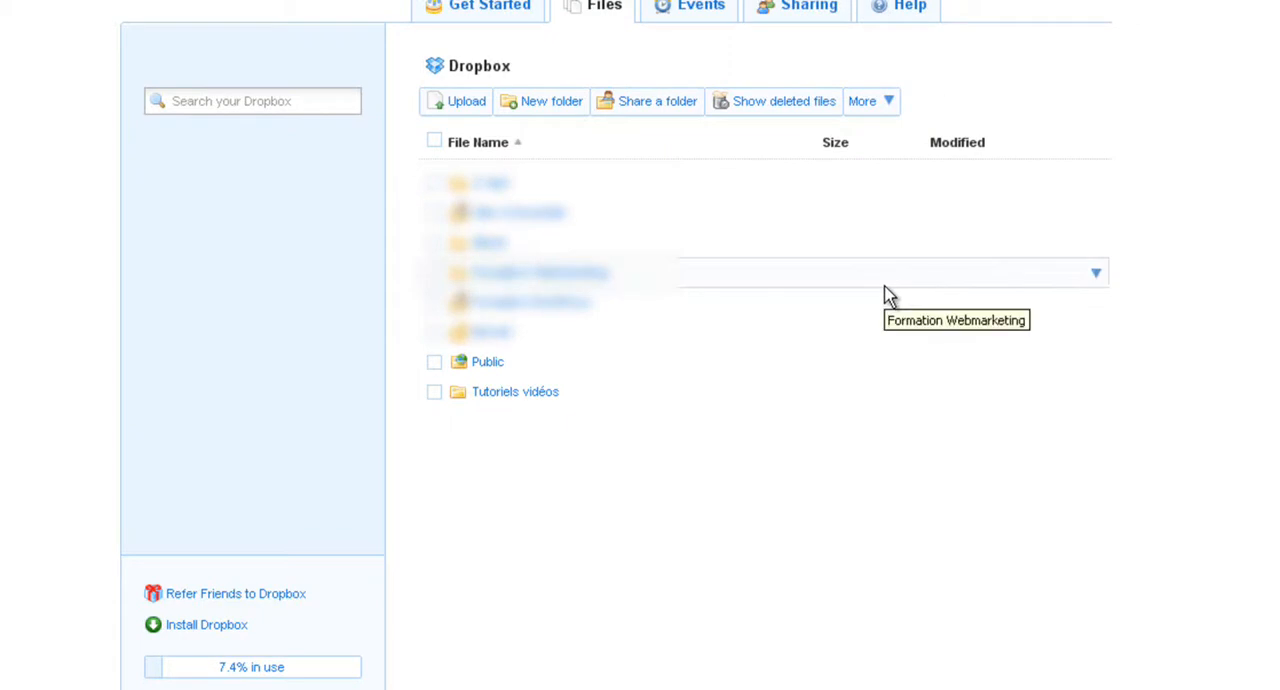
On the Dropbox website, create a folder named autourdututo inside the Public folder.
click(493, 364)
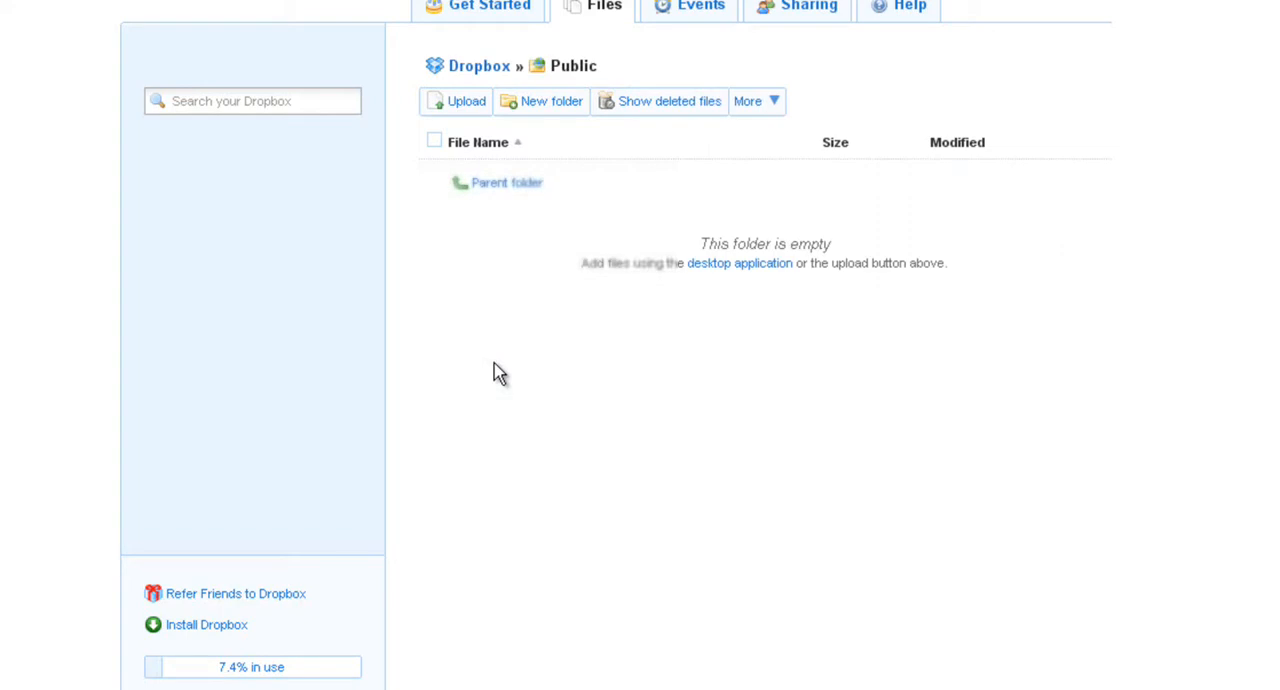
click(563, 110)
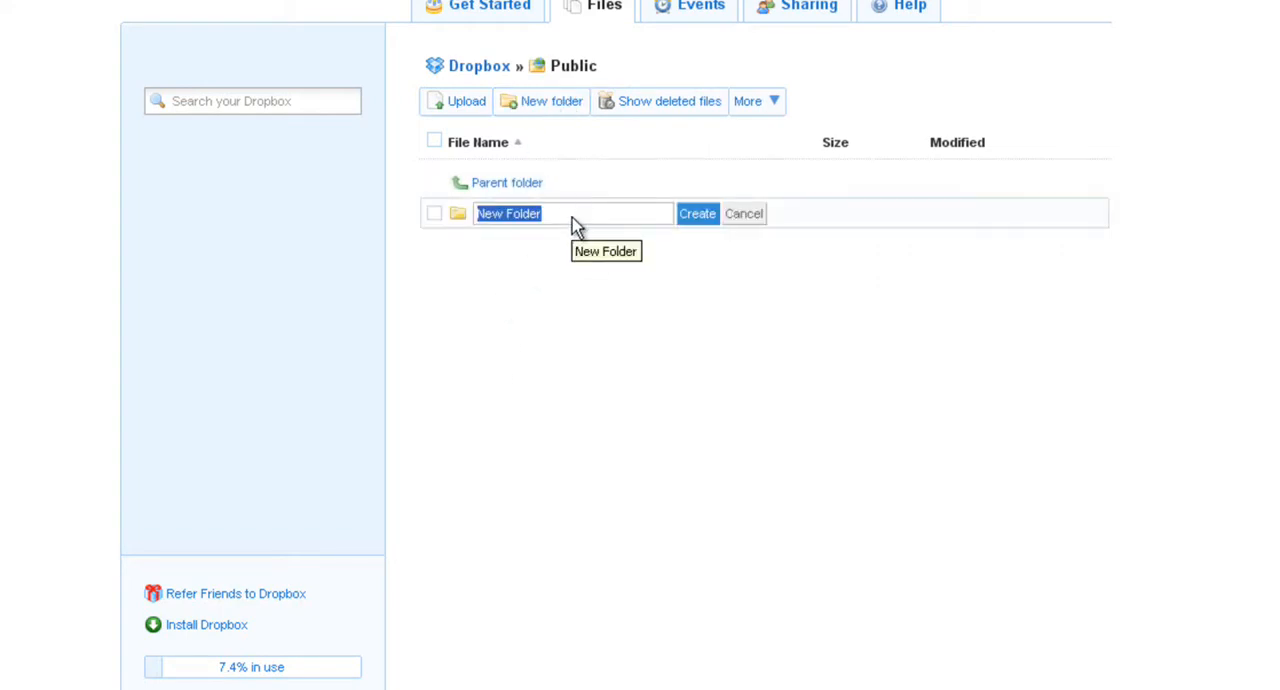
text(autourd)
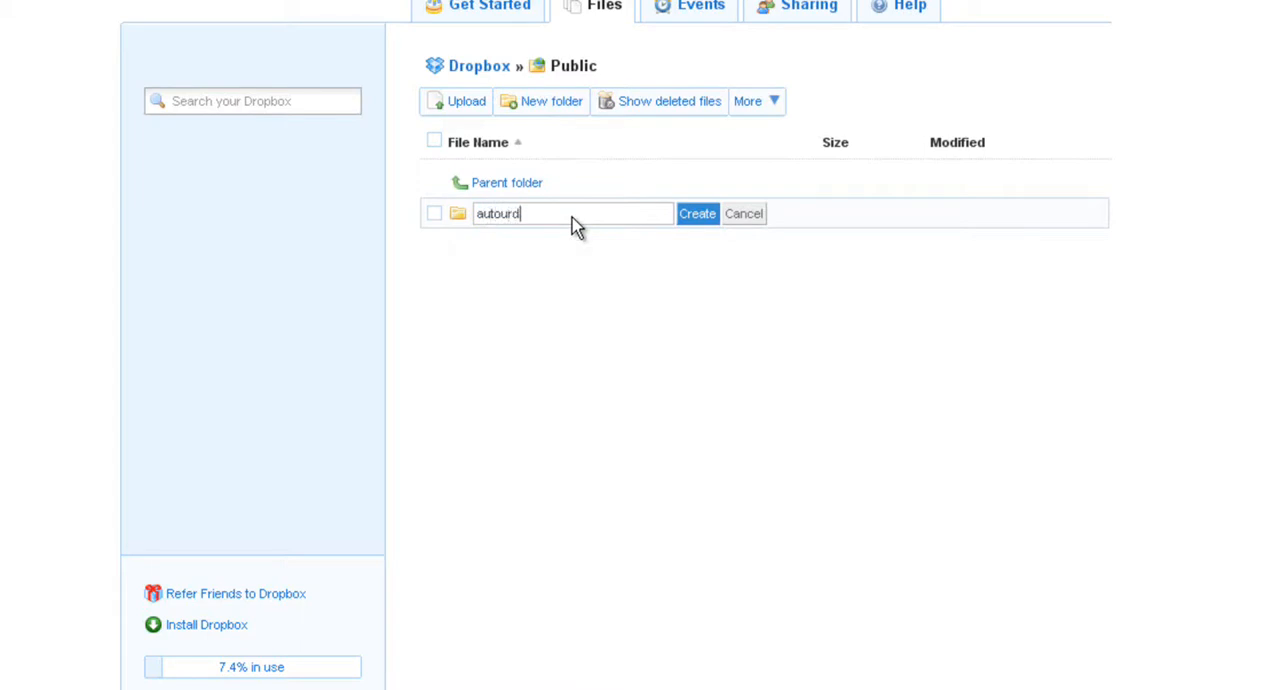
text(ututo)
click(689, 214)
scroll(660, 280, down, 3)
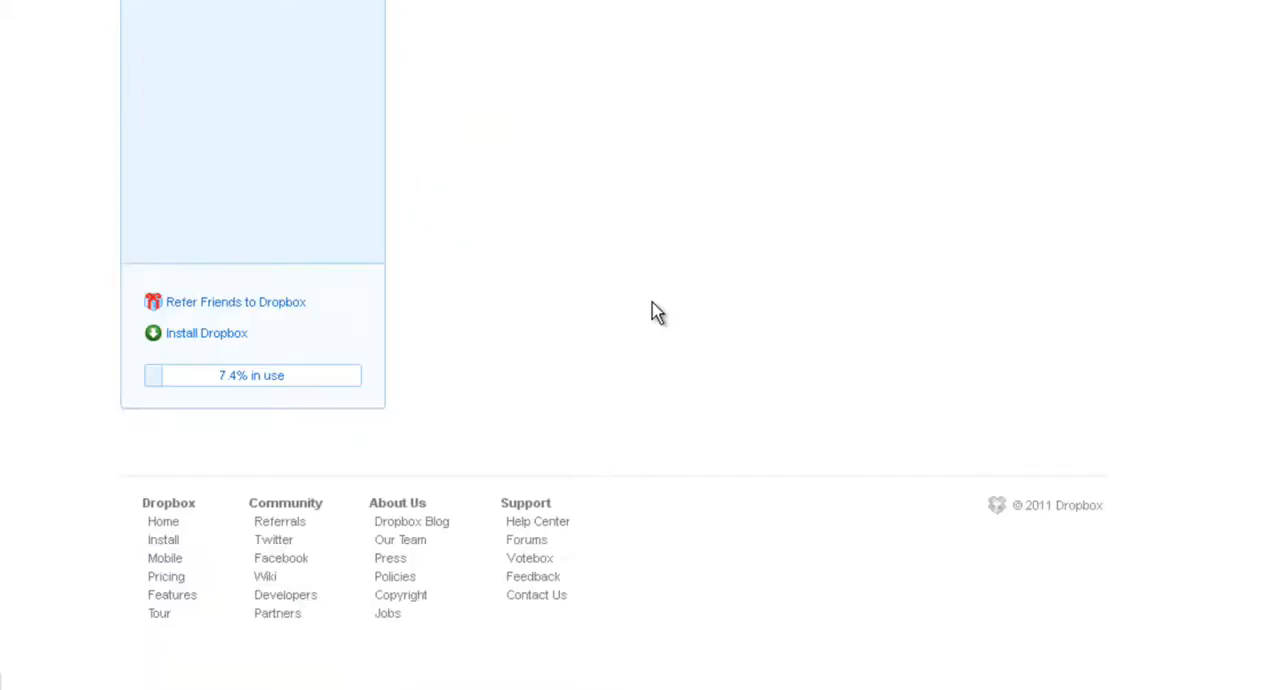
Upload all the files from the Jocasta theme folder on the desktop into the autourdututo folder.
scroll(466, 283, up, 3)
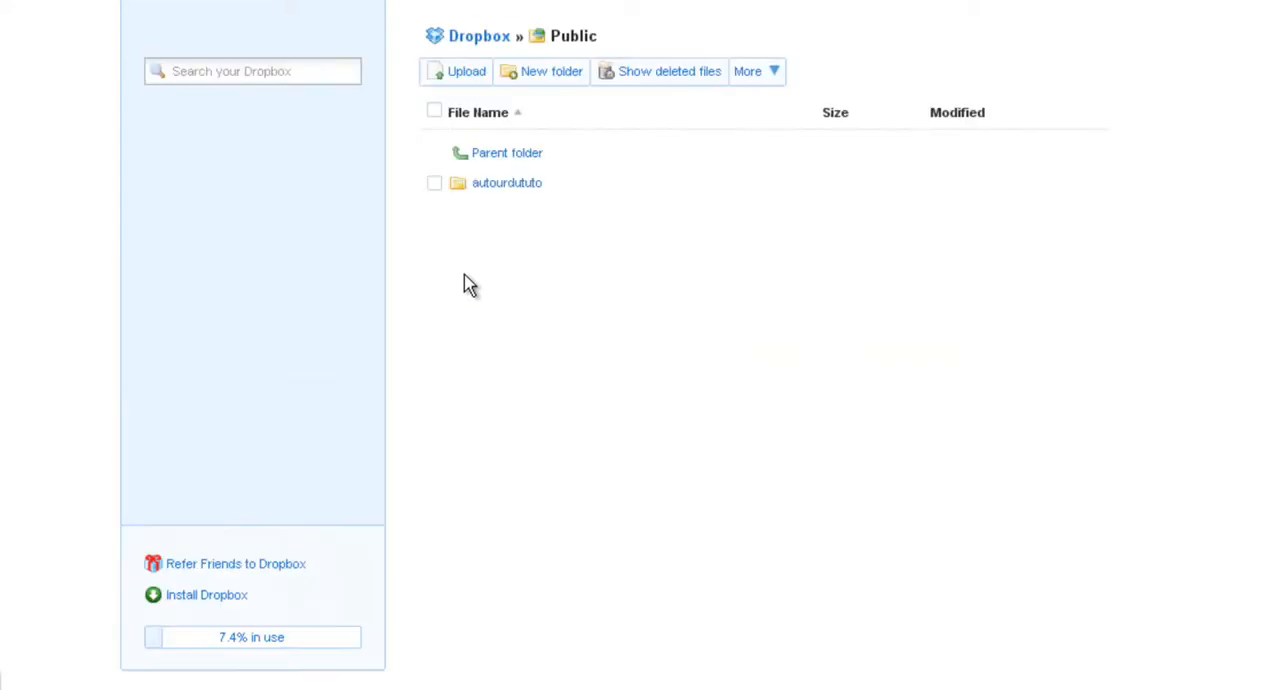
click(510, 185)
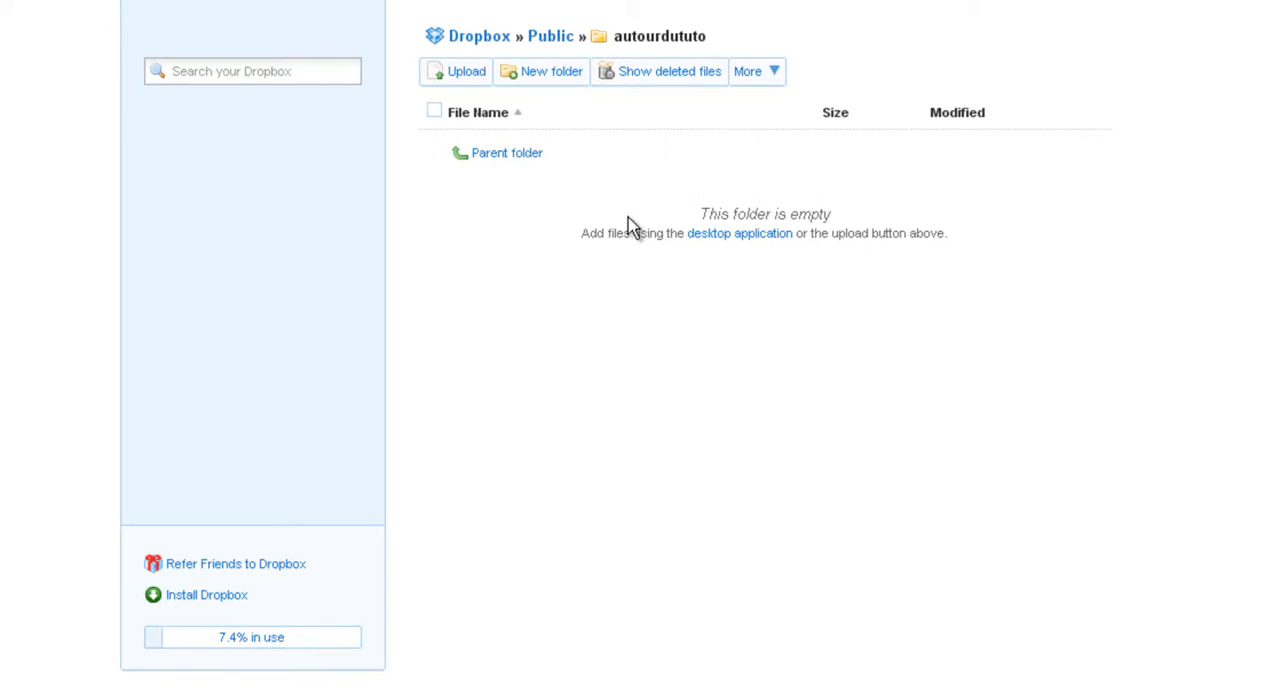
click(455, 88)
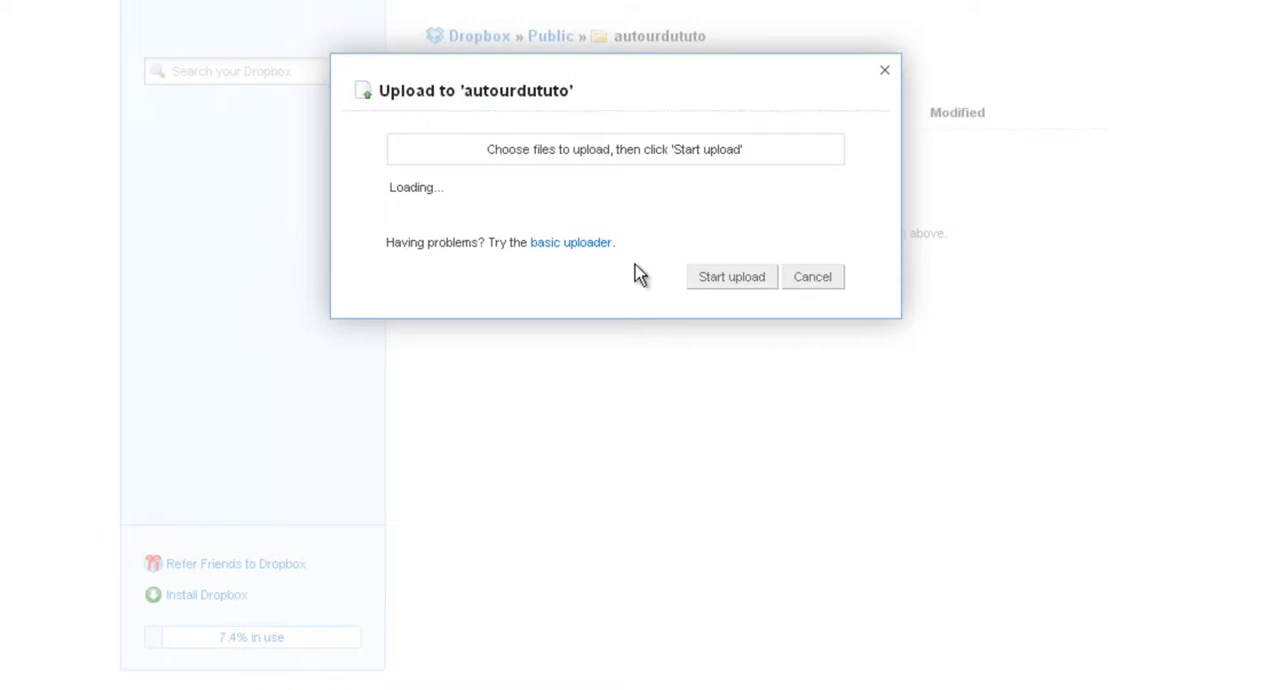
click(443, 197)
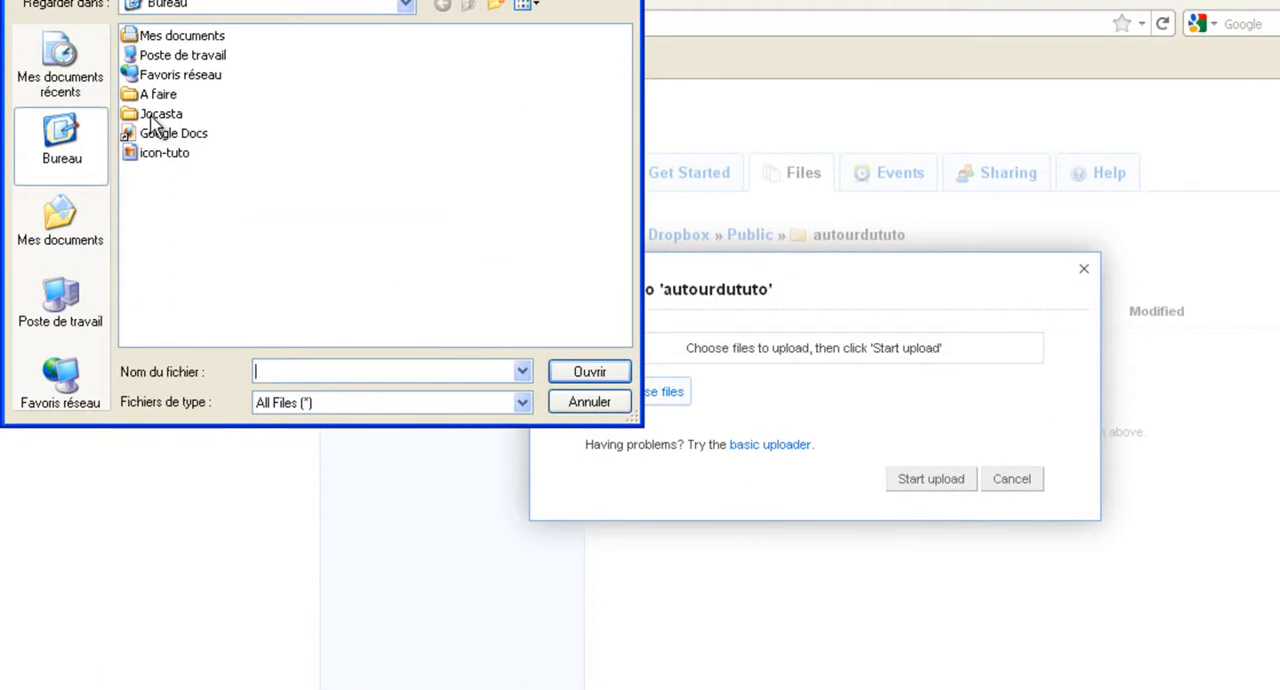
double_click(153, 116)
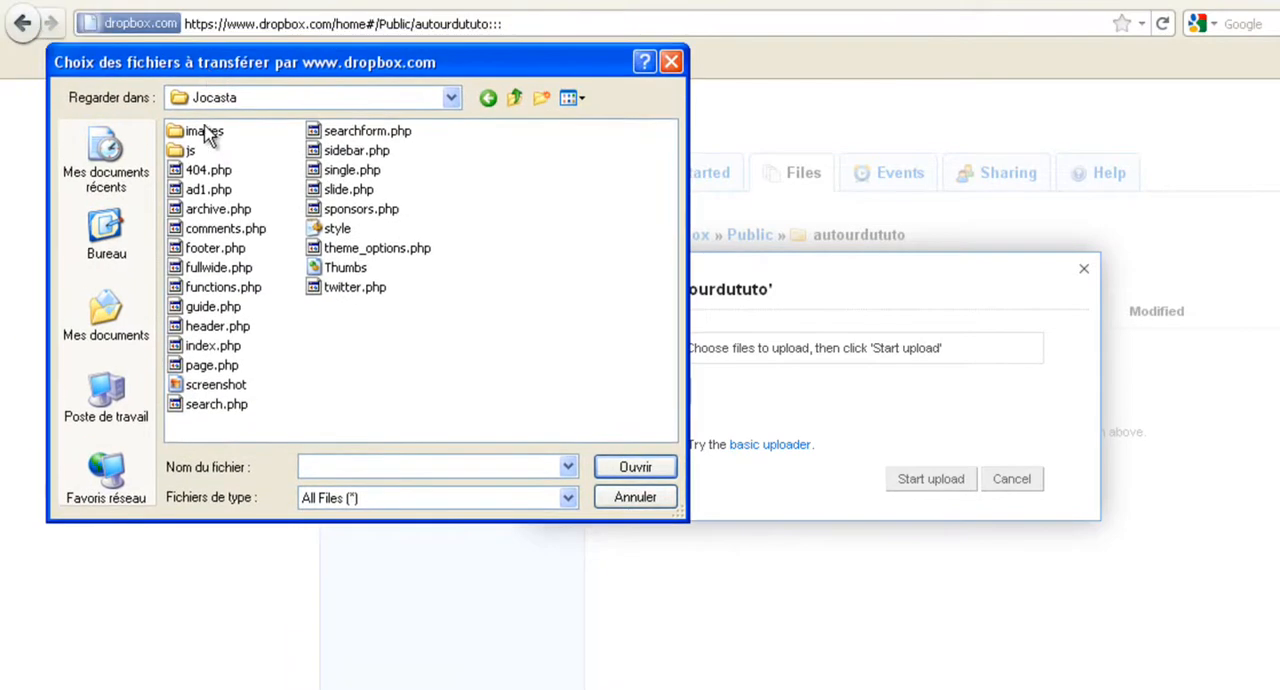
click(193, 137)
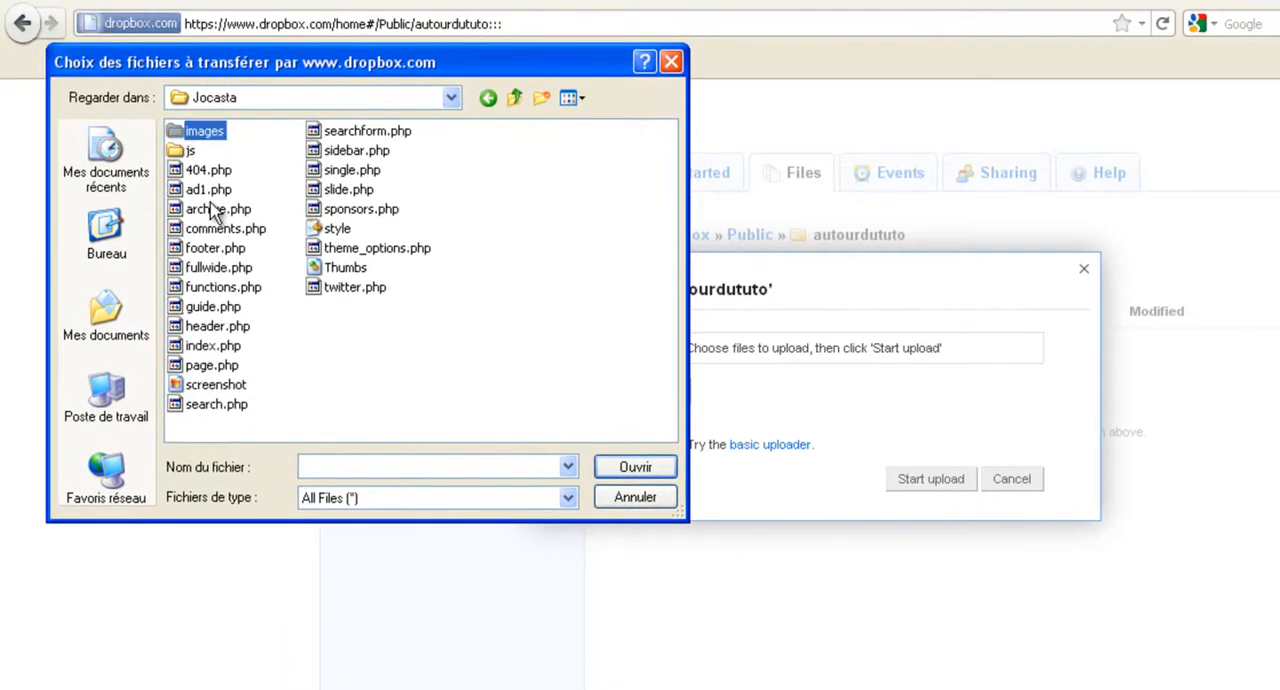
shift+click(330, 290)
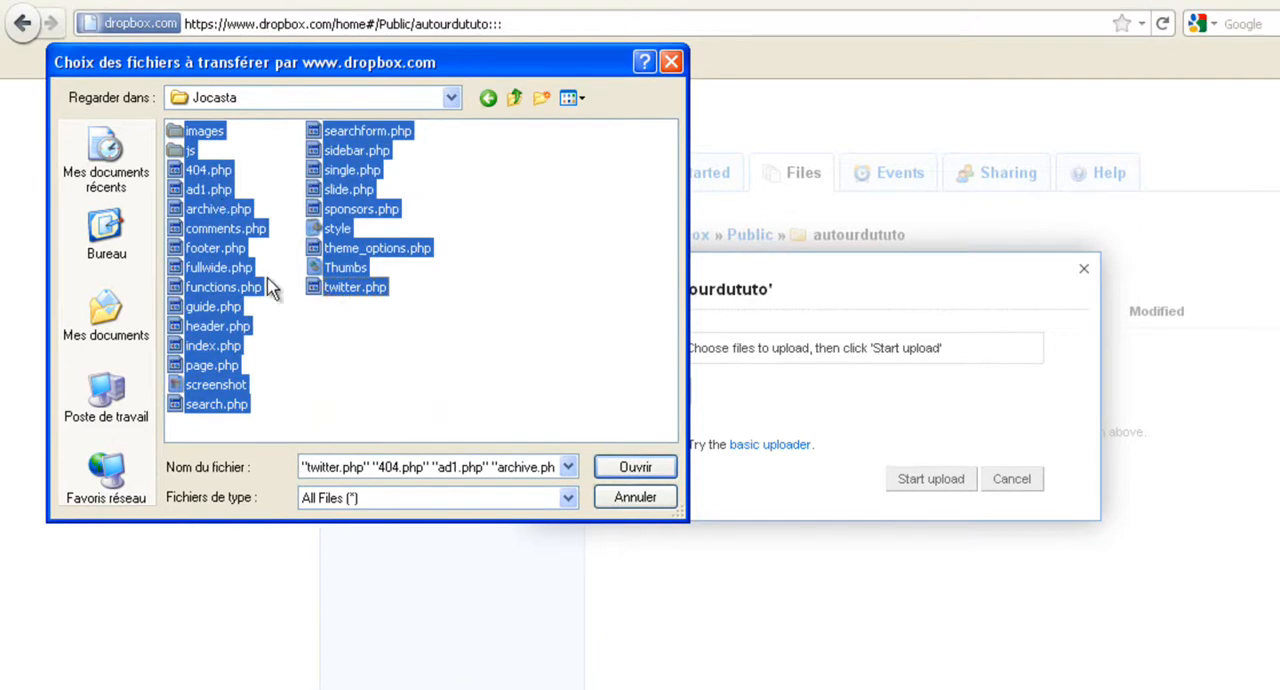
click(634, 468)
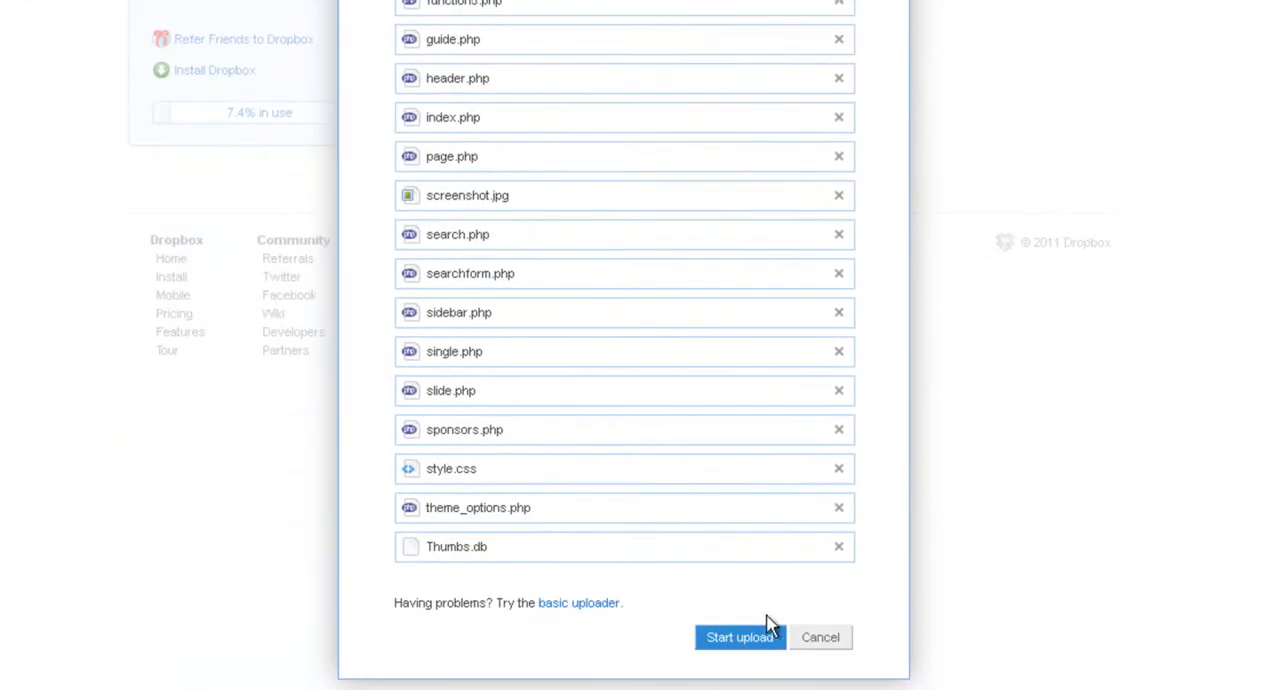
click(752, 638)
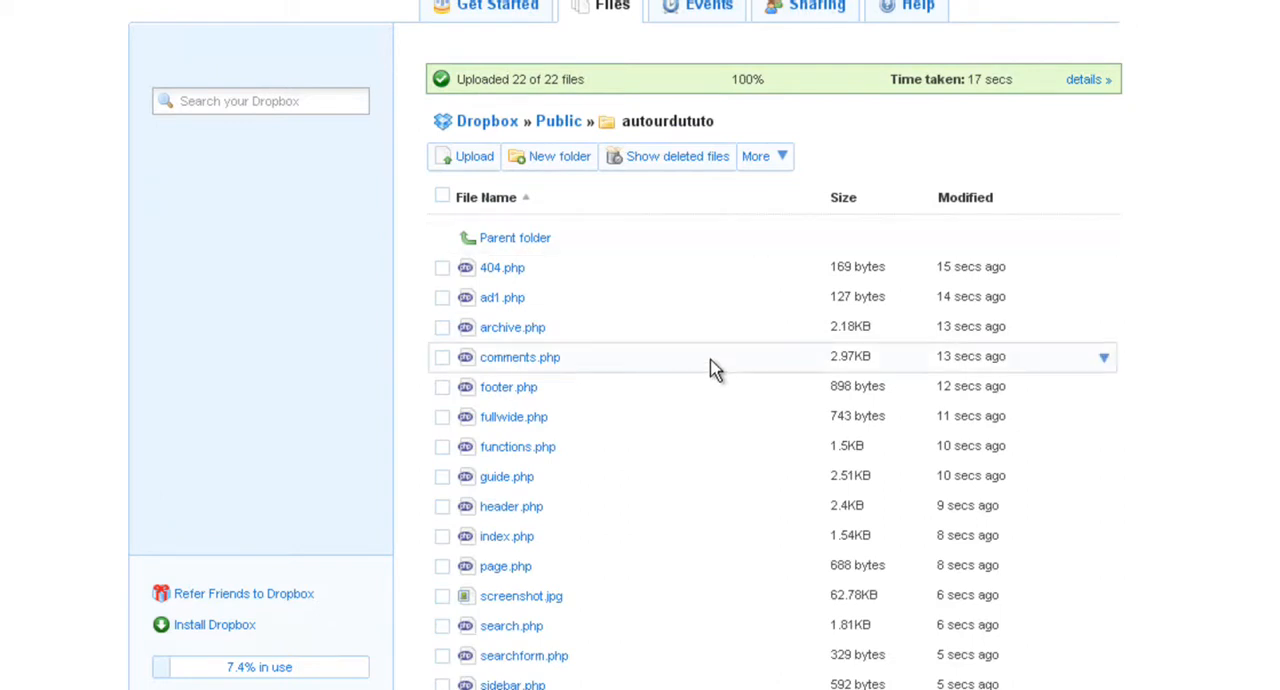
scroll(640, 400, down, 5)
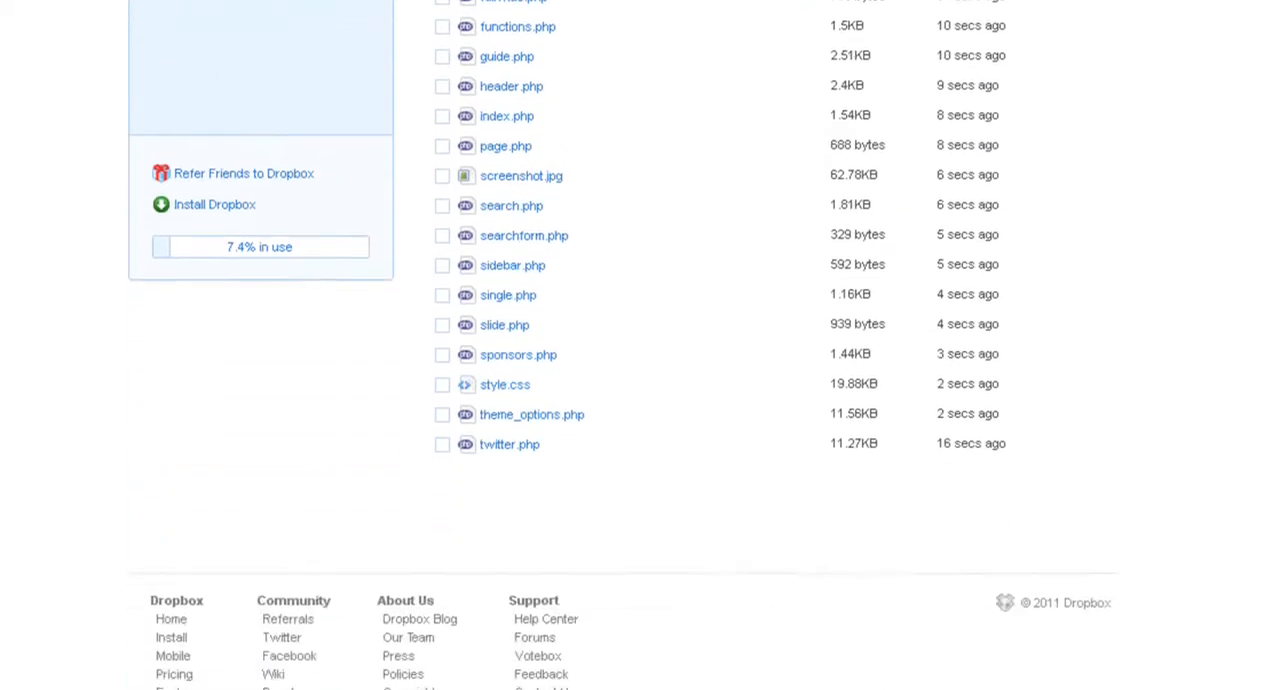
scroll(640, 400, up, 3)
scroll(640, 400, up, 2)
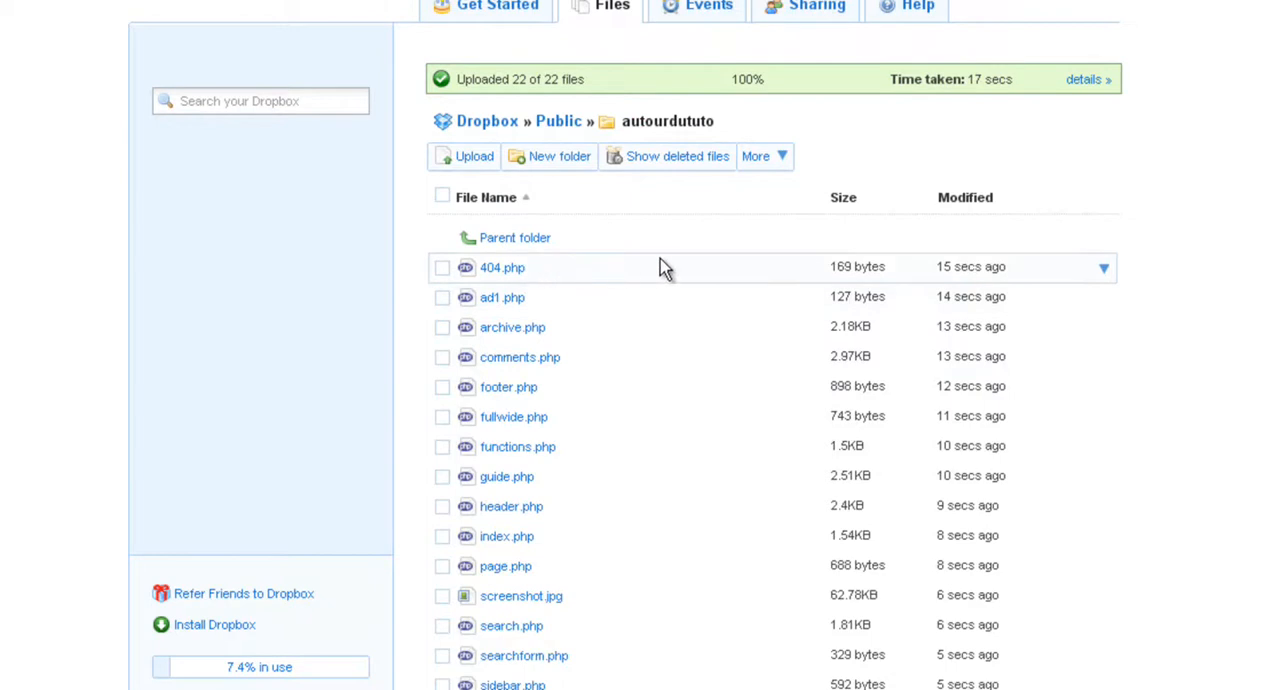
Copy the part of the public link of 404.php that ends with autourdututo/, leaving out the file name.
click(1103, 268)
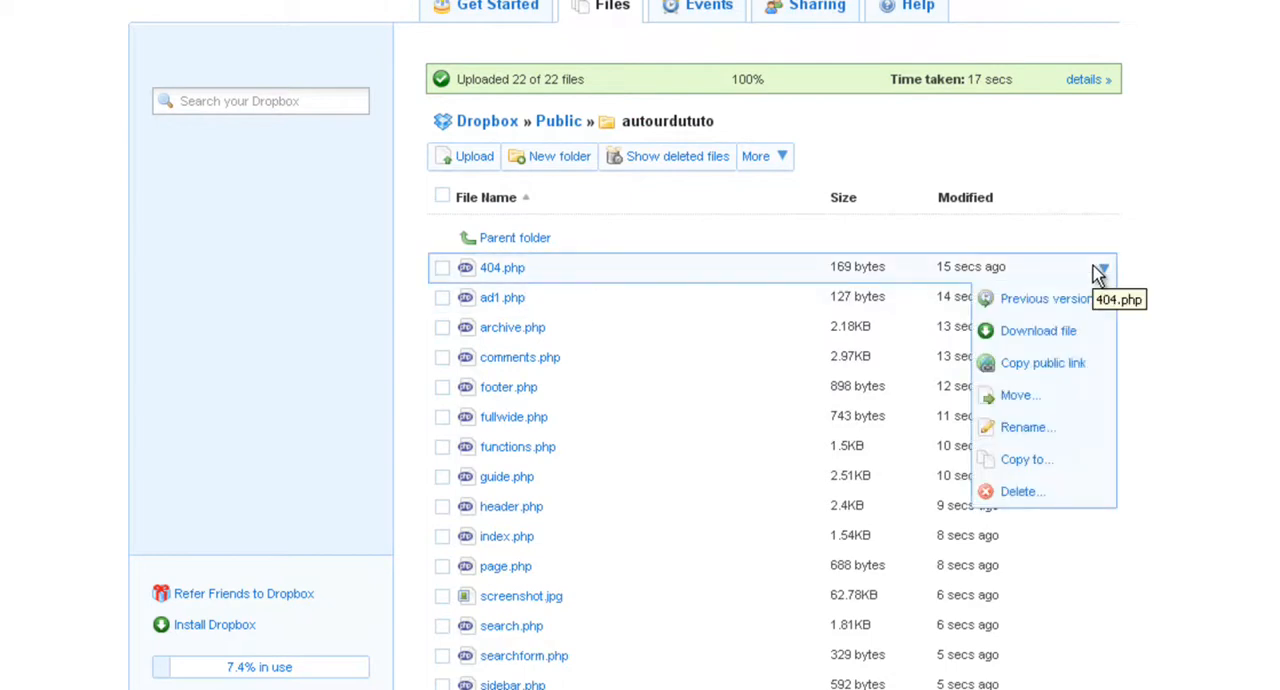
click(1057, 375)
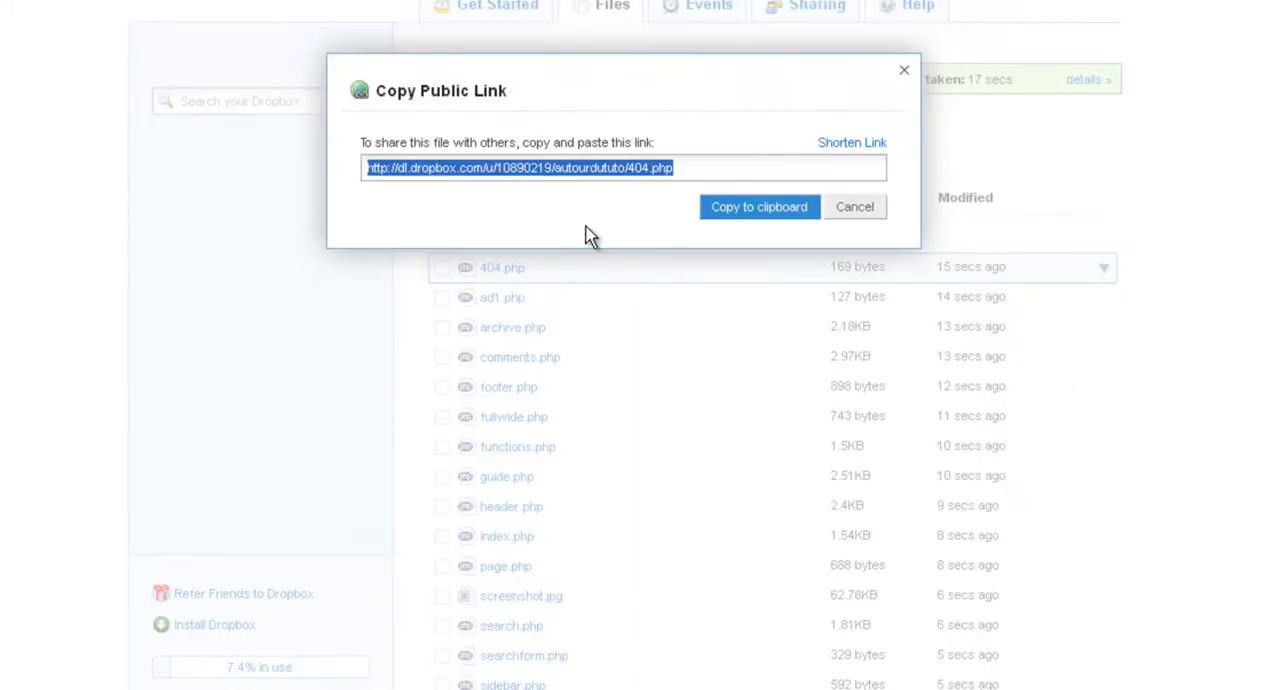
click(608, 167)
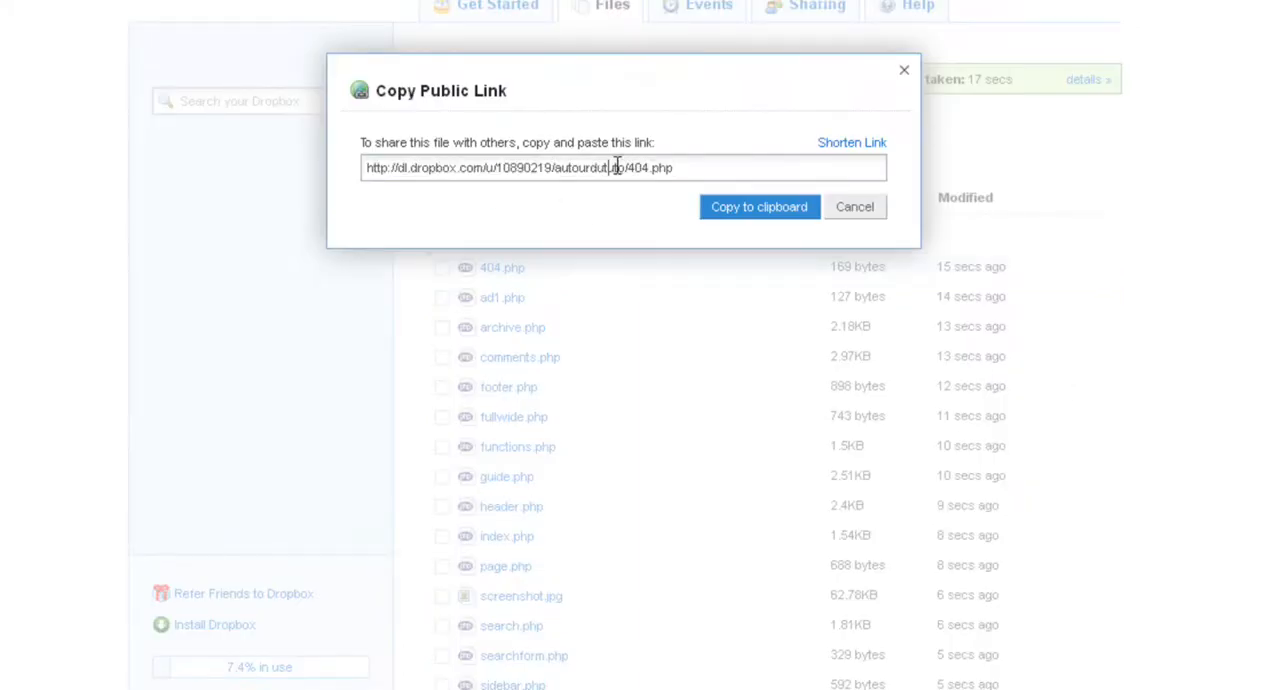
drag(629, 167, 365, 172)
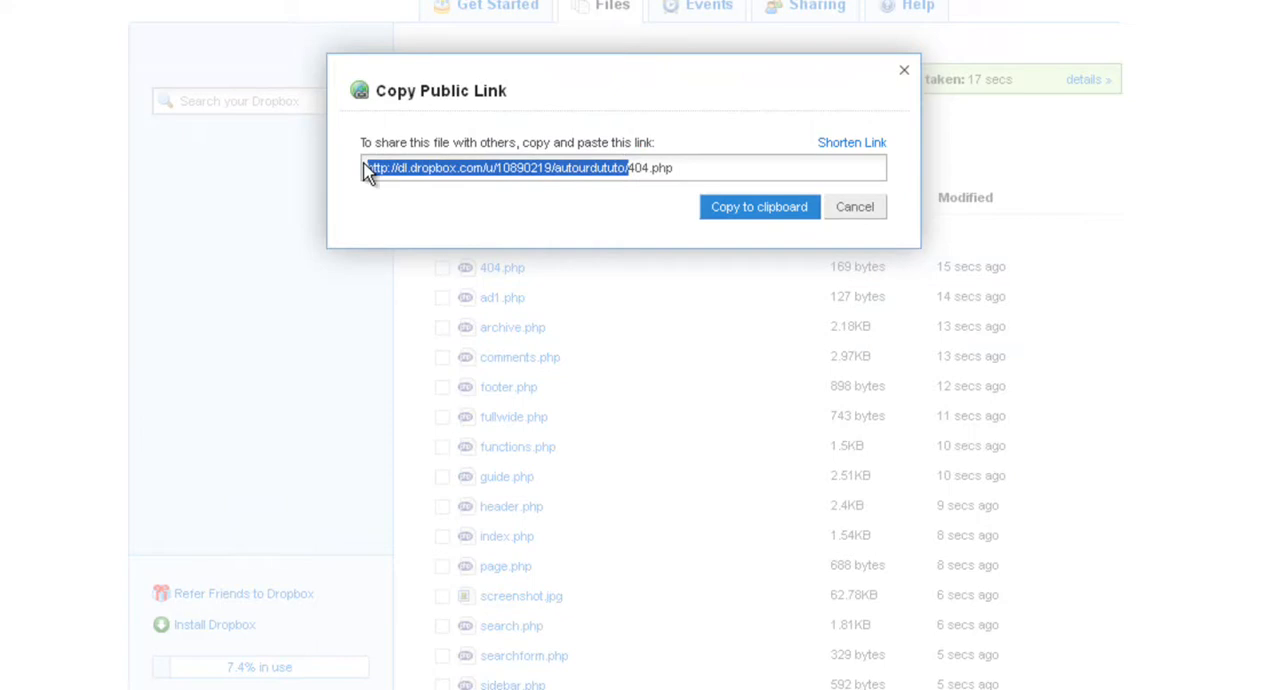
click(636, 169)
drag(628, 168, 698, 178)
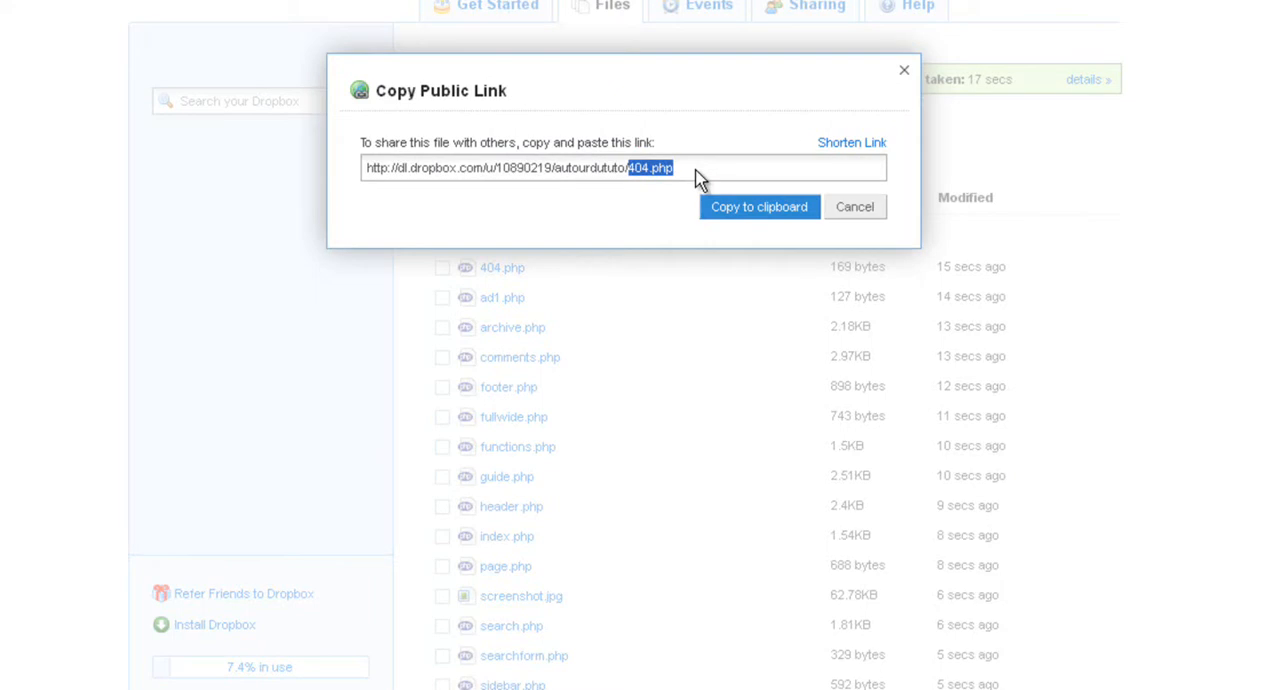
click(626, 170)
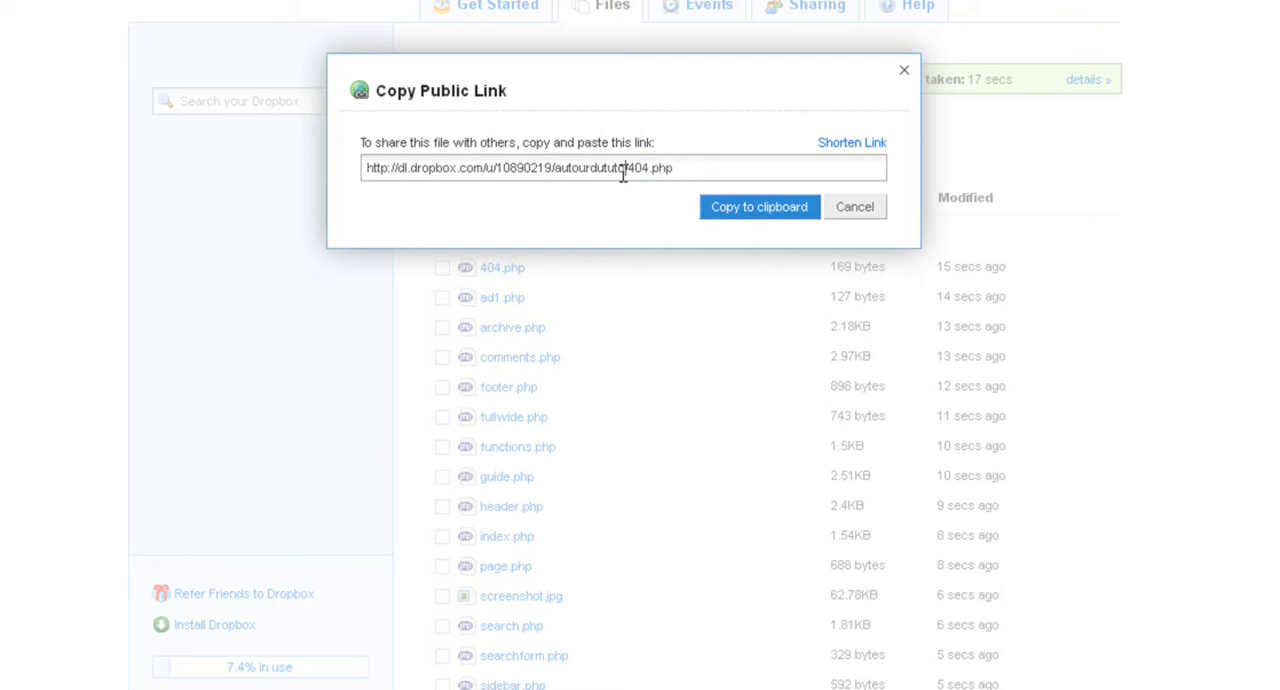
double_click(609, 169)
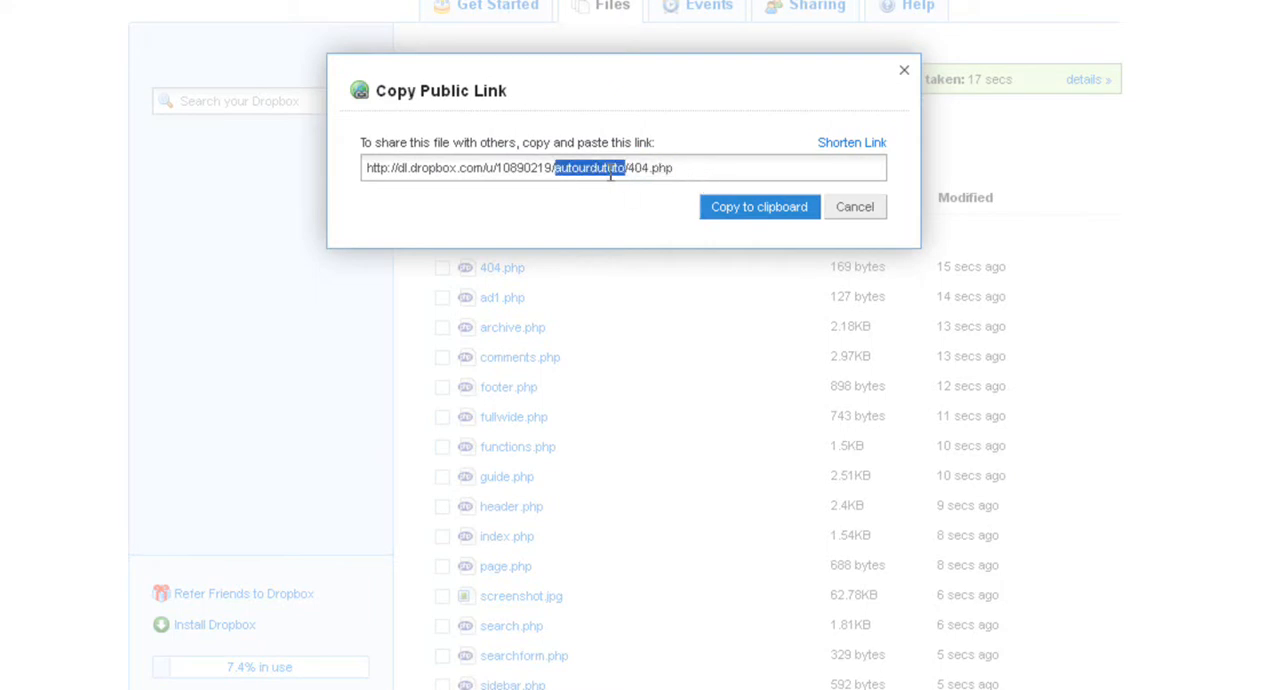
click(858, 210)
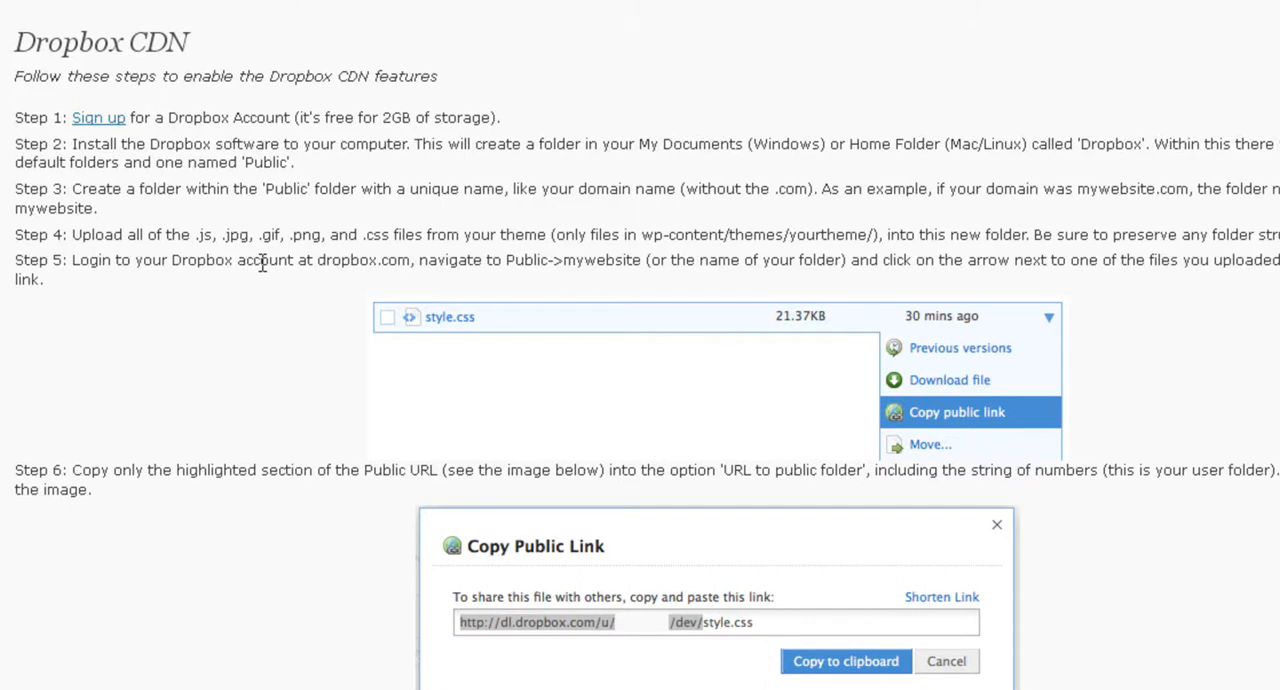
In the WordPress Dropbox CDN settings, paste the copied folder link as URL to public folder, set Enable to Yes and save.
scroll(262, 262, down, 4)
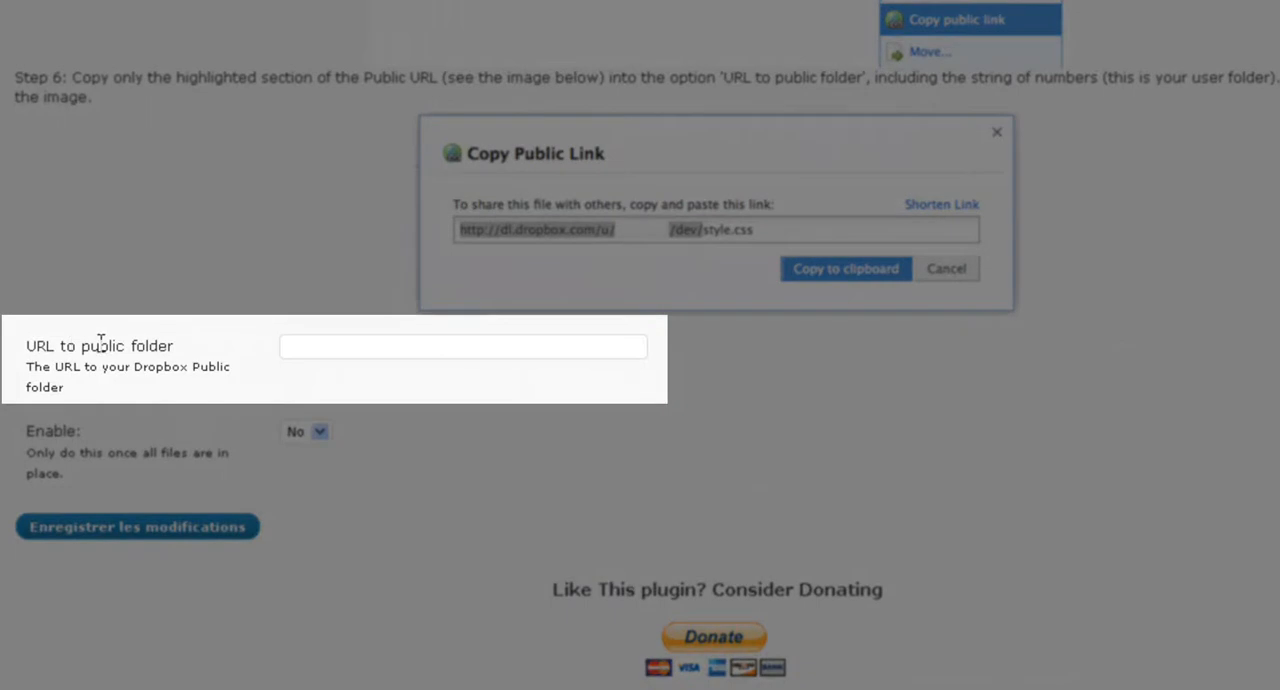
click(320, 344)
key(ctrl+v)
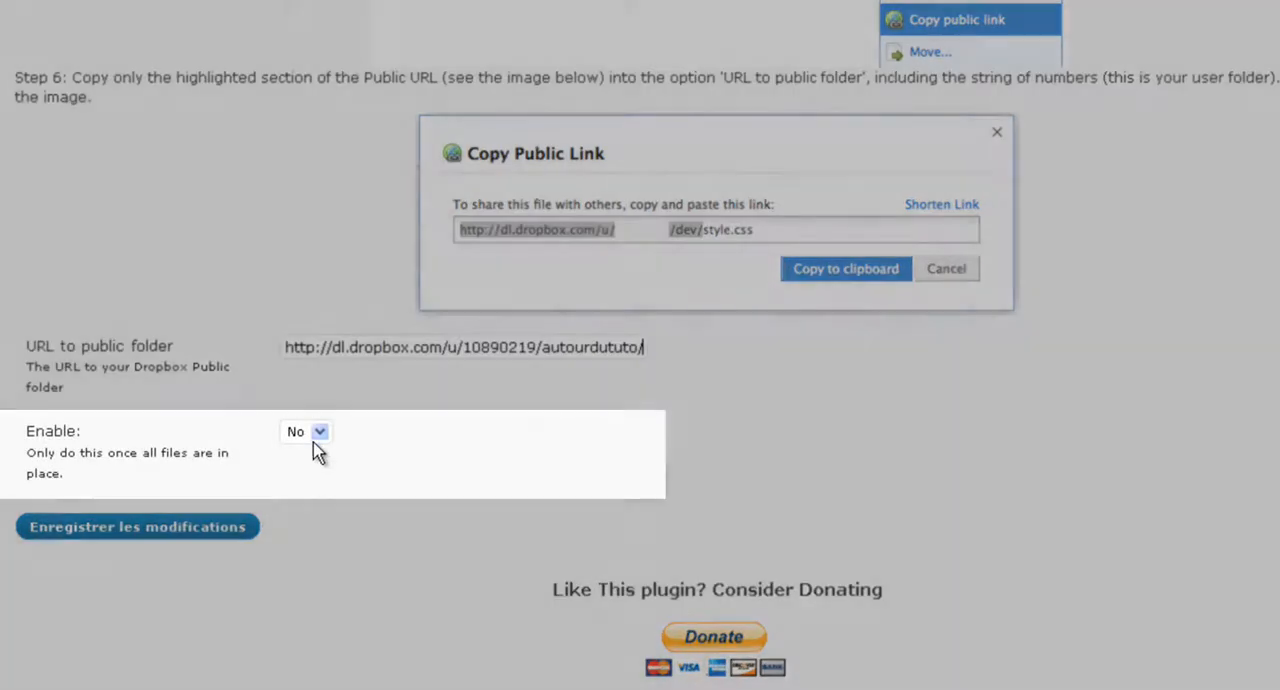
click(319, 435)
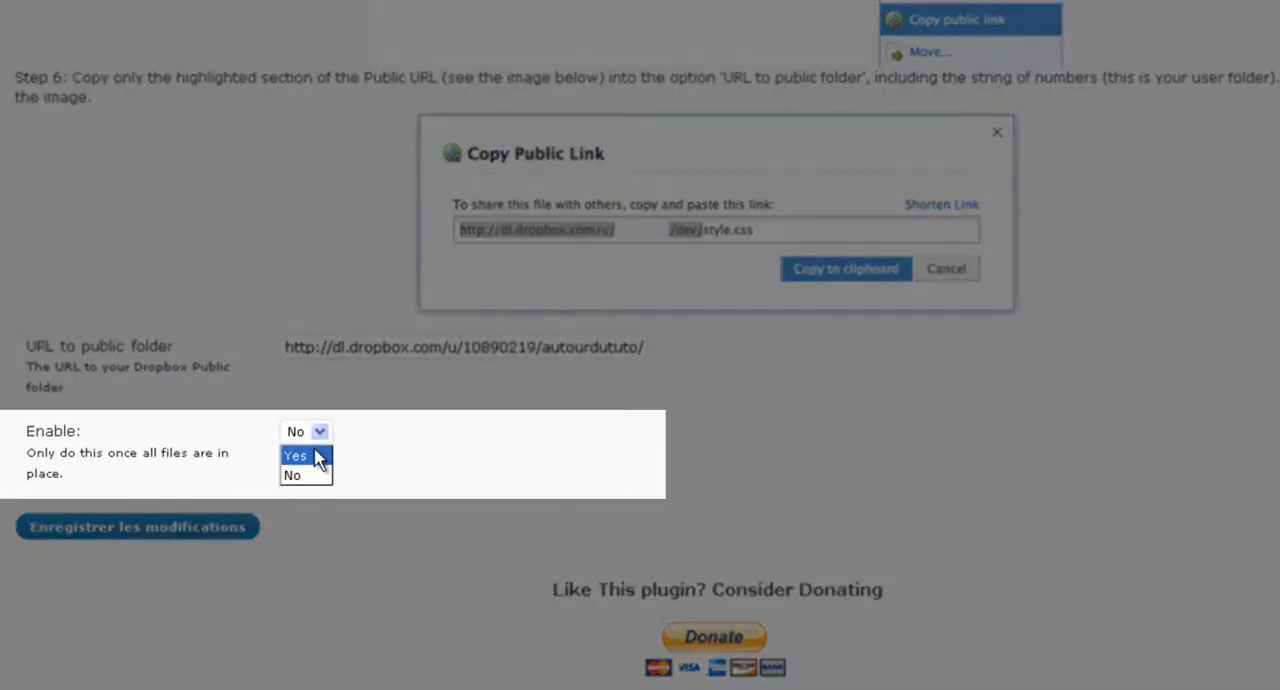
click(318, 457)
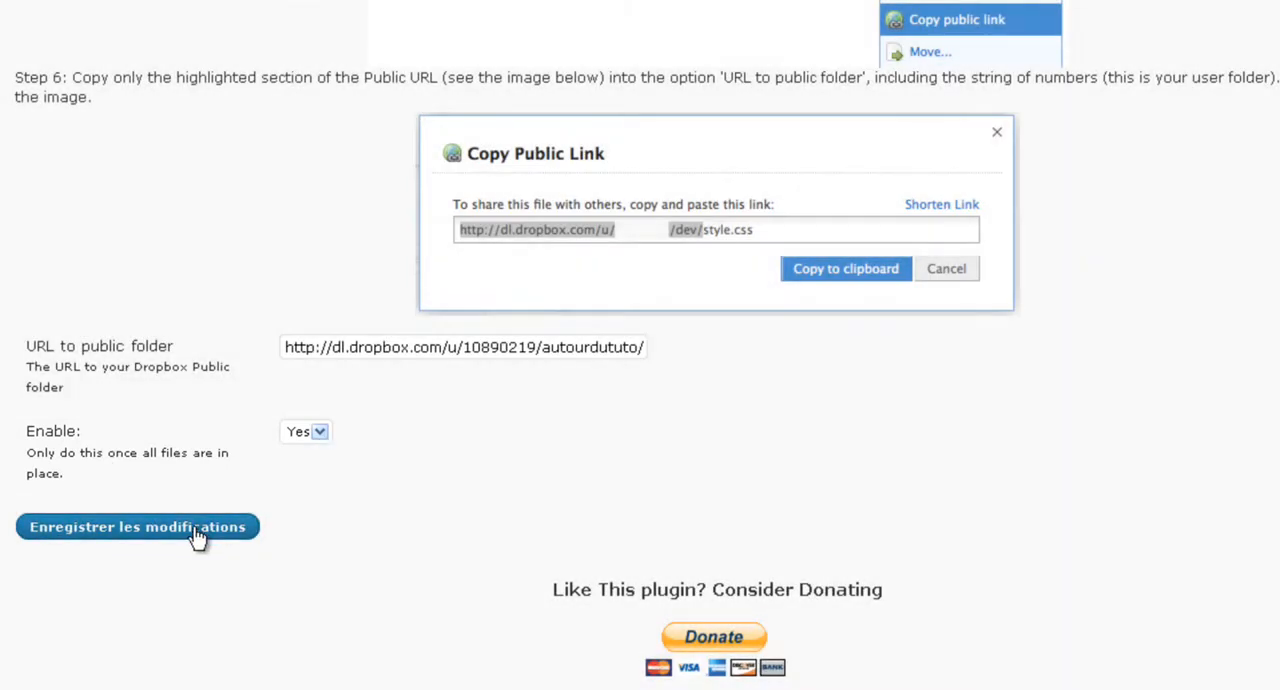
click(197, 537)
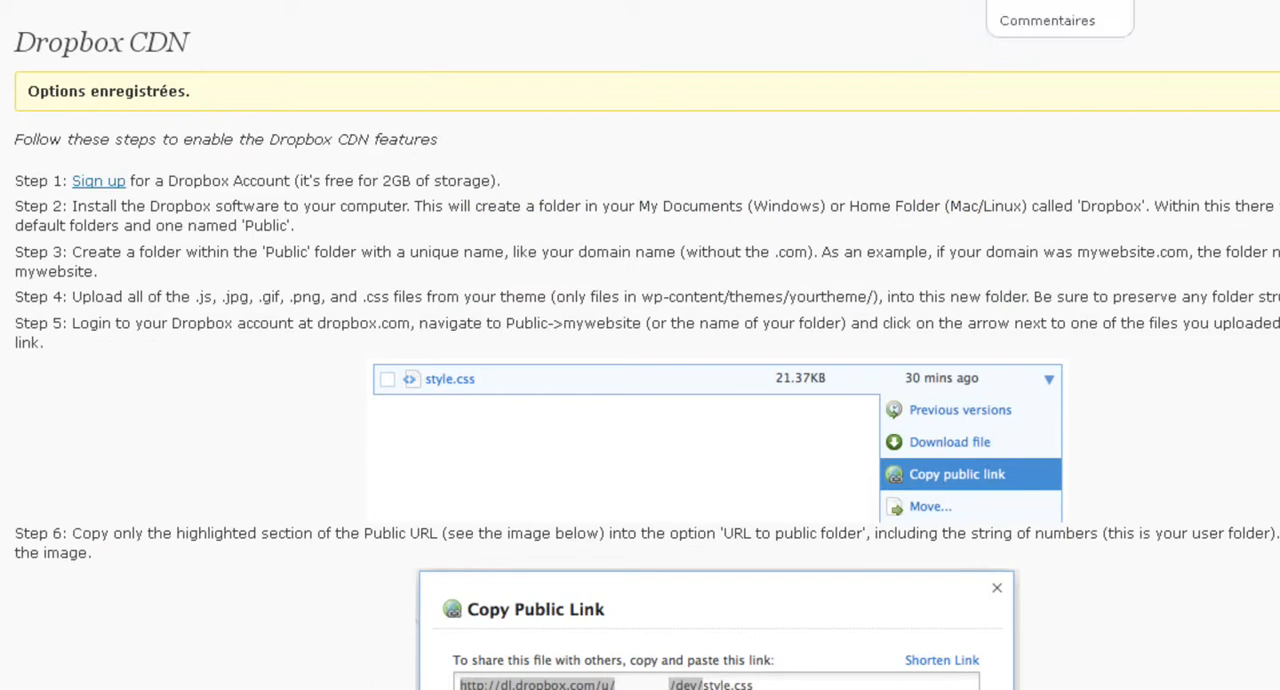
click(1000, 0)
scroll(667, 476, up, 15)
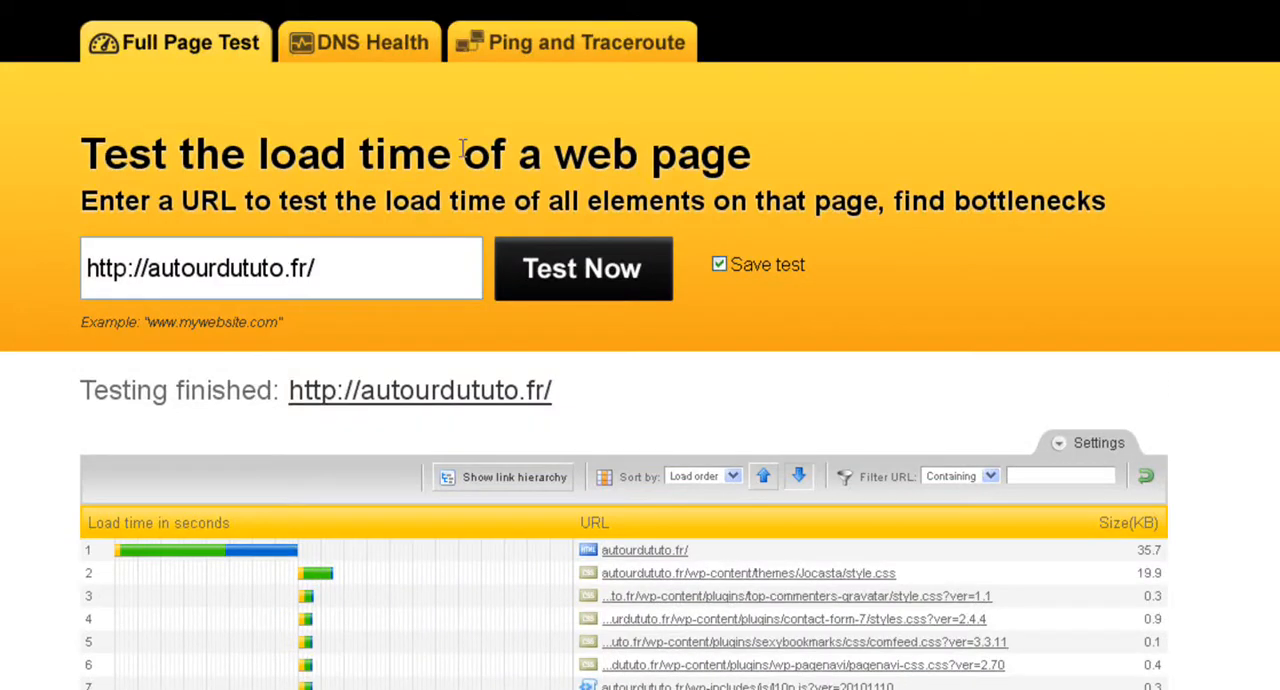
click(354, 266)
click(575, 287)
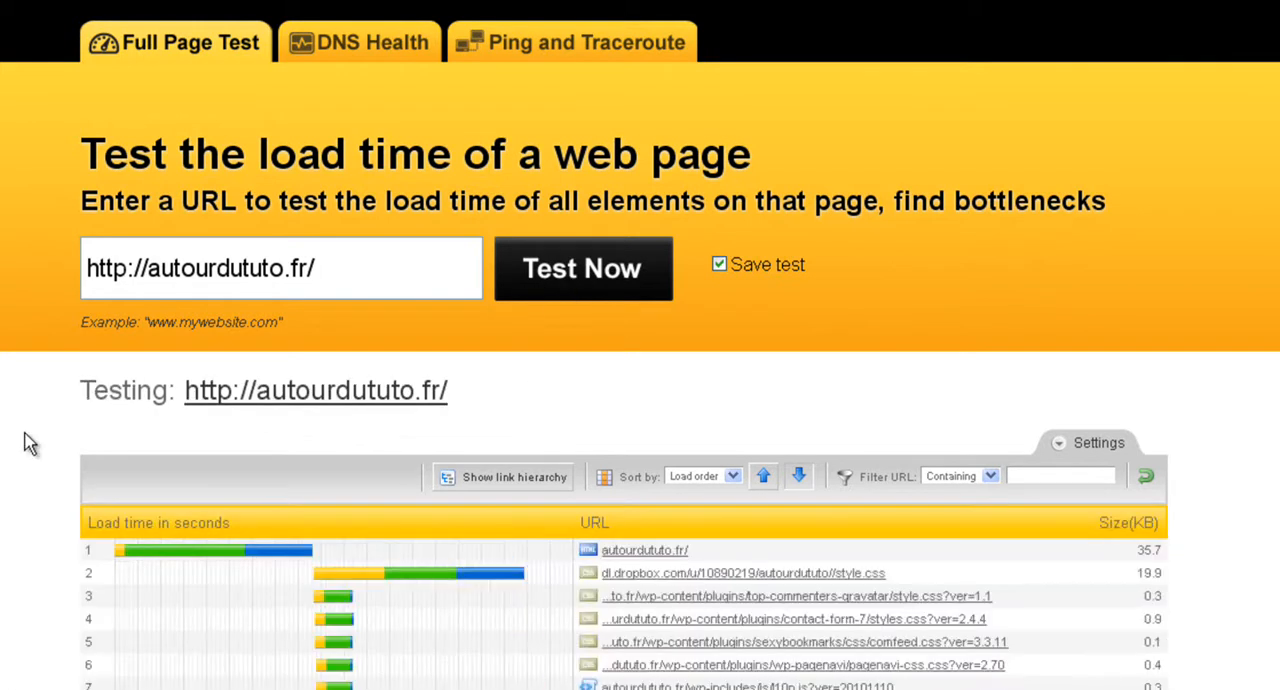
scroll(30, 443, down, 20)
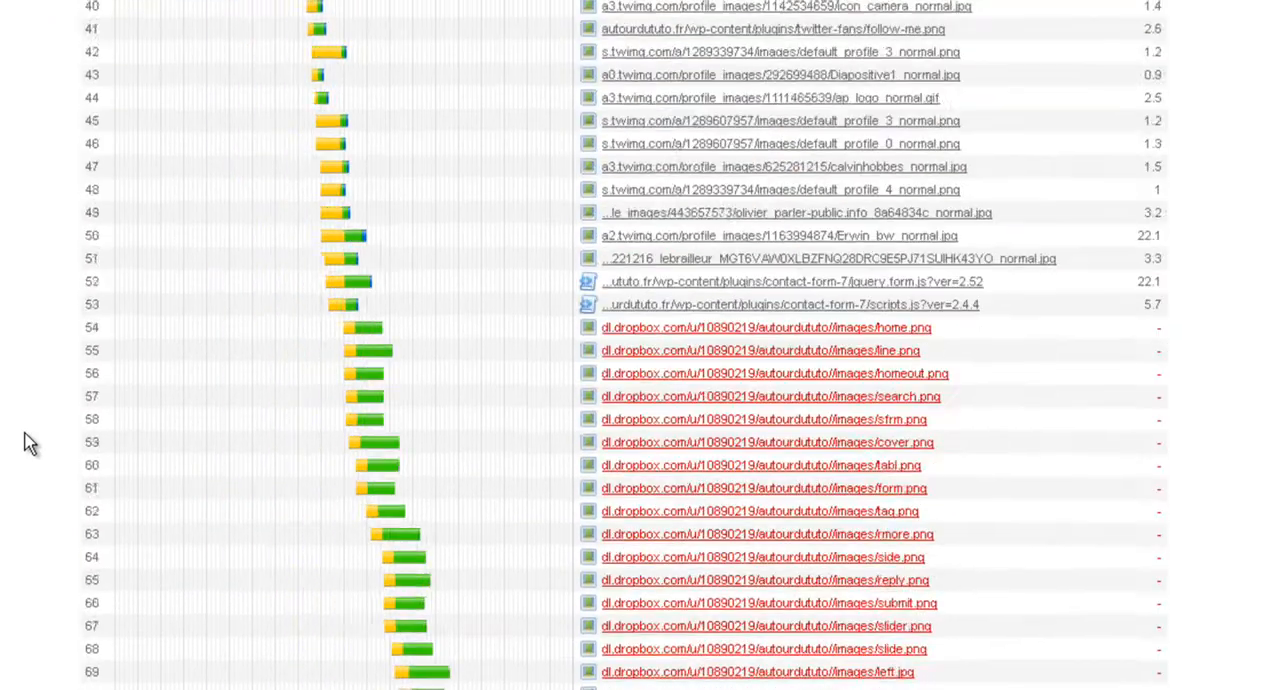